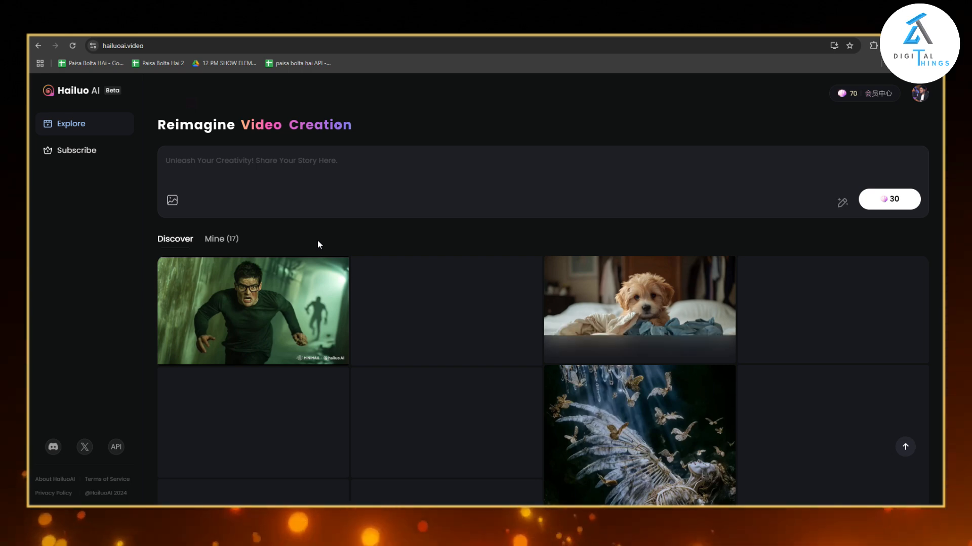
Show your own generated videos and open the squirrel-and-elephant clip to view its prompt.
click(218, 240)
scroll(243, 294, down, 3)
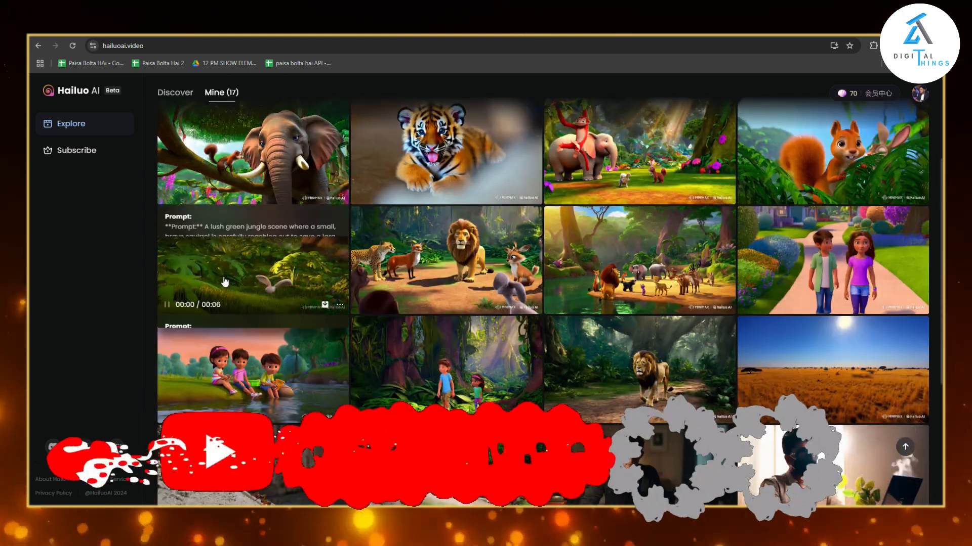
scroll(283, 323, up, 3)
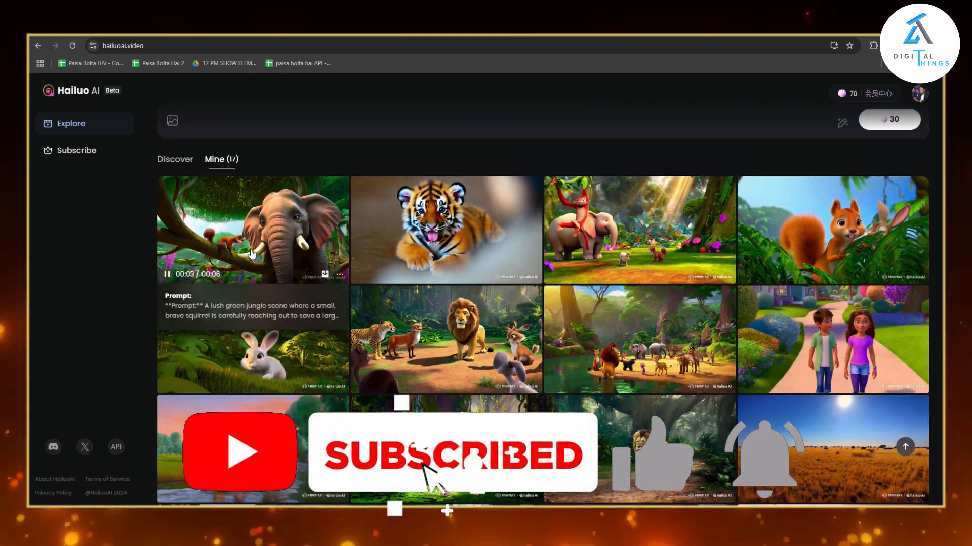
click(293, 310)
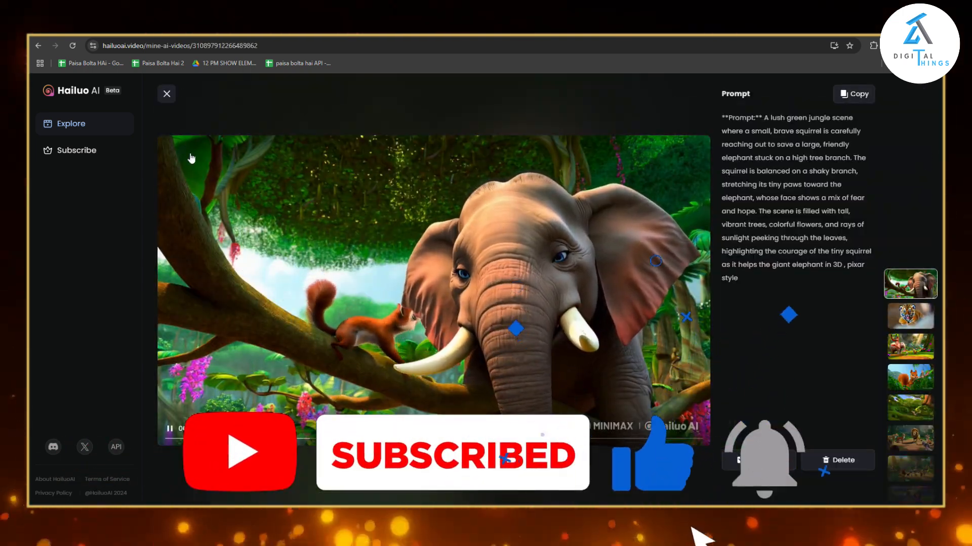
click(166, 94)
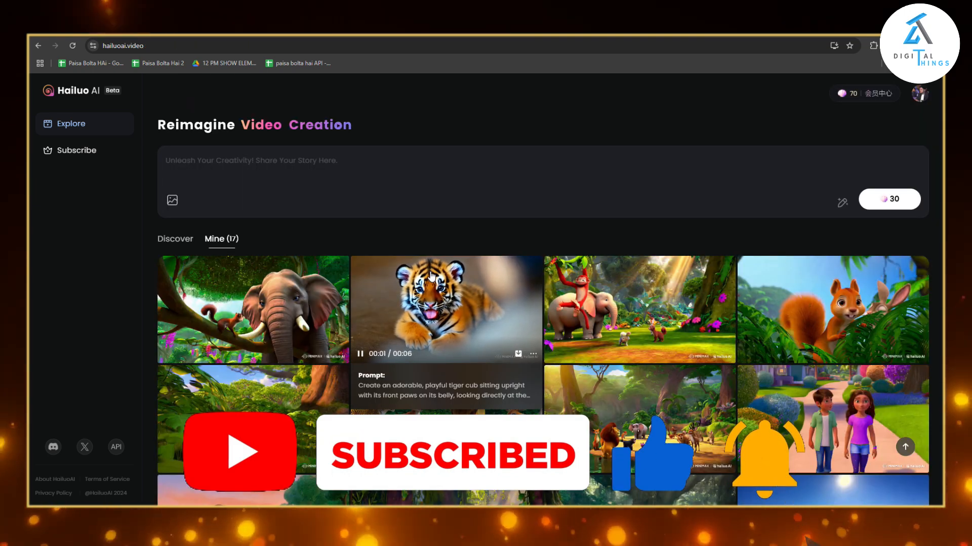
View the tiger cub and monkey-and-elephant clips with their prompts, and look over the rest of your generated videos.
click(434, 284)
click(167, 94)
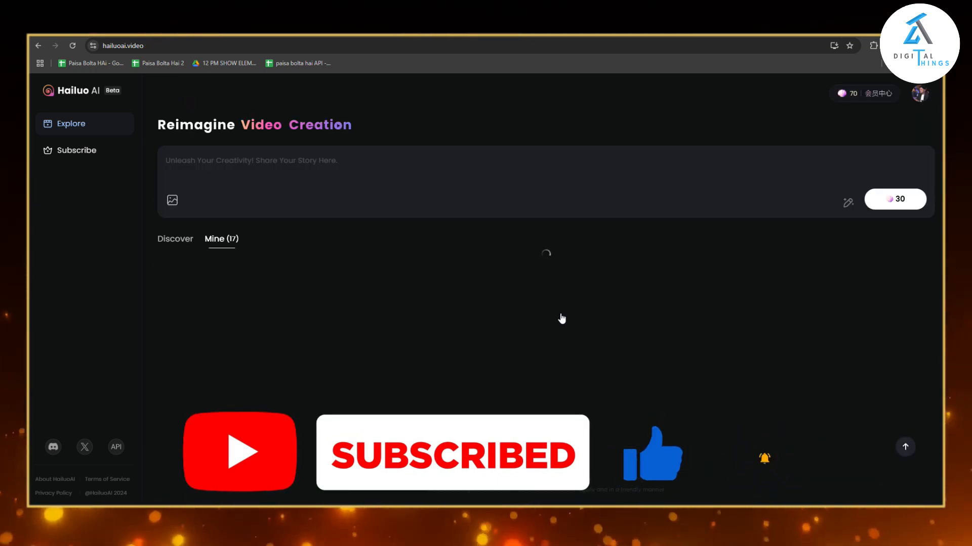
click(572, 308)
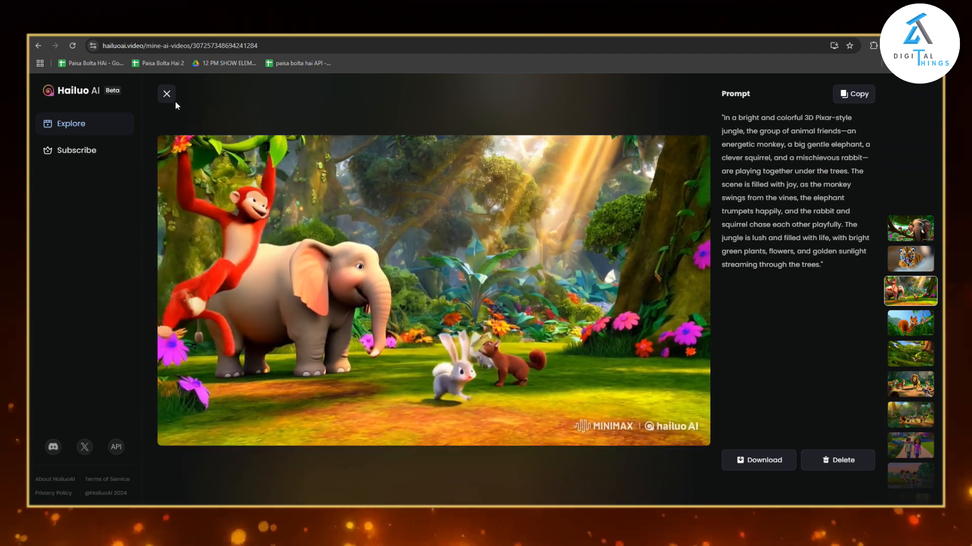
click(167, 93)
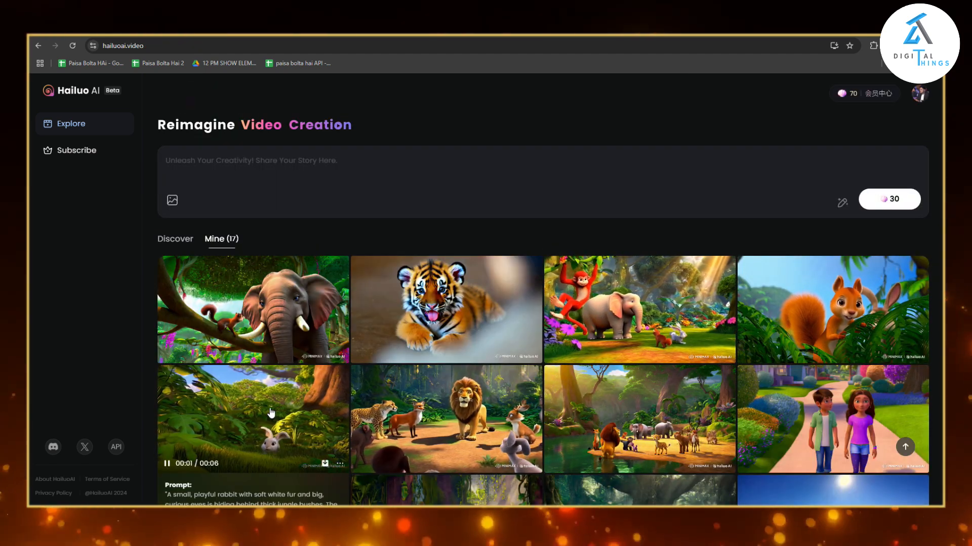
scroll(653, 433, down, 2)
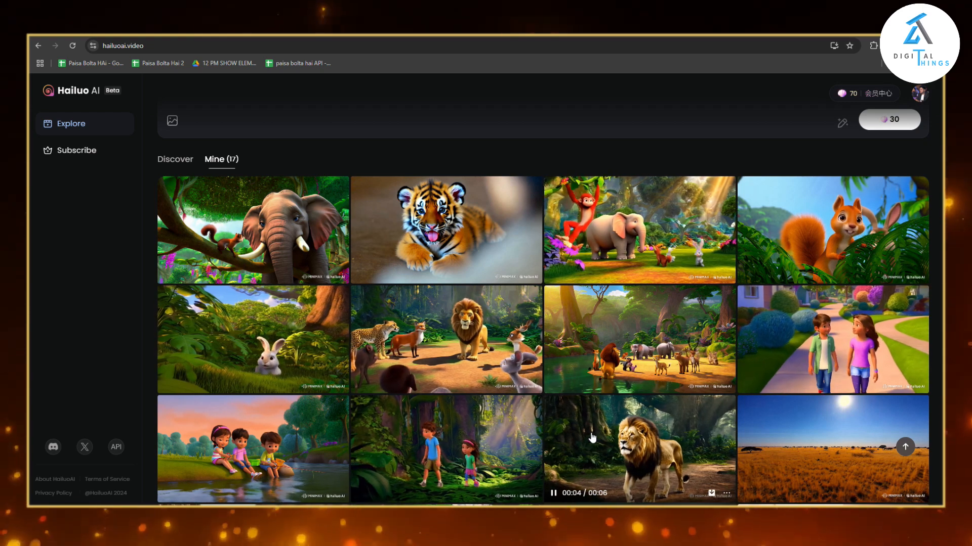
scroll(596, 445, up, 2)
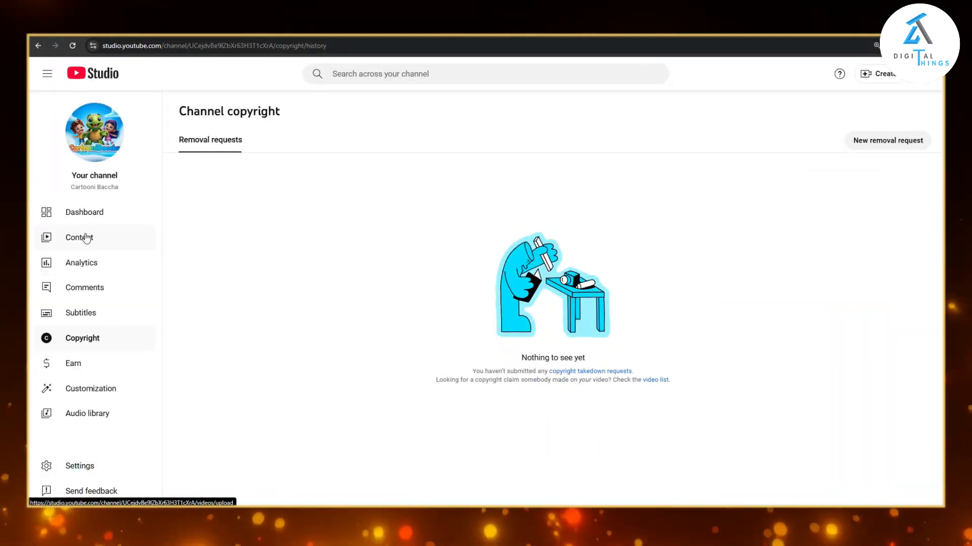
Switch to YouTube Studio, list the channel's videos and watch the published "Ek Khargosh Ki Kahani" video on YouTube.
click(90, 235)
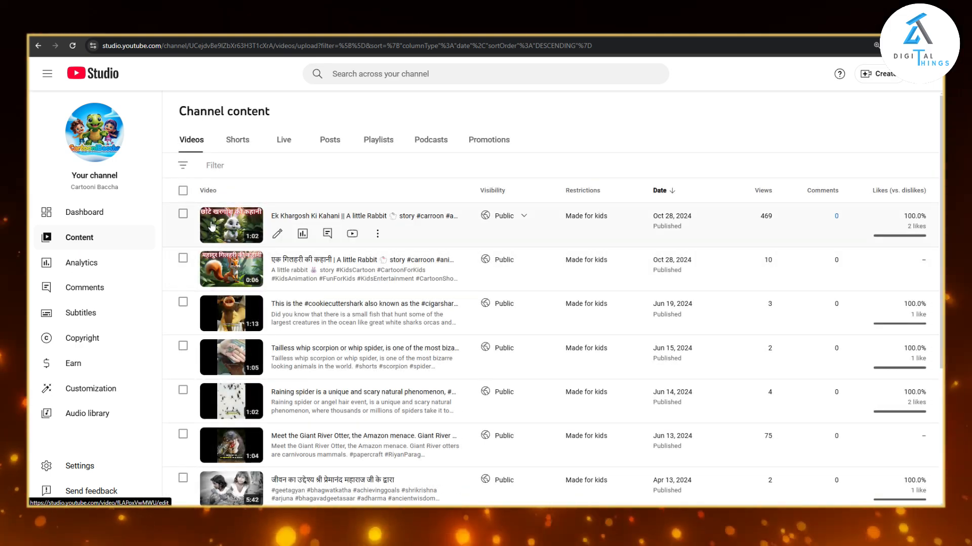
click(353, 234)
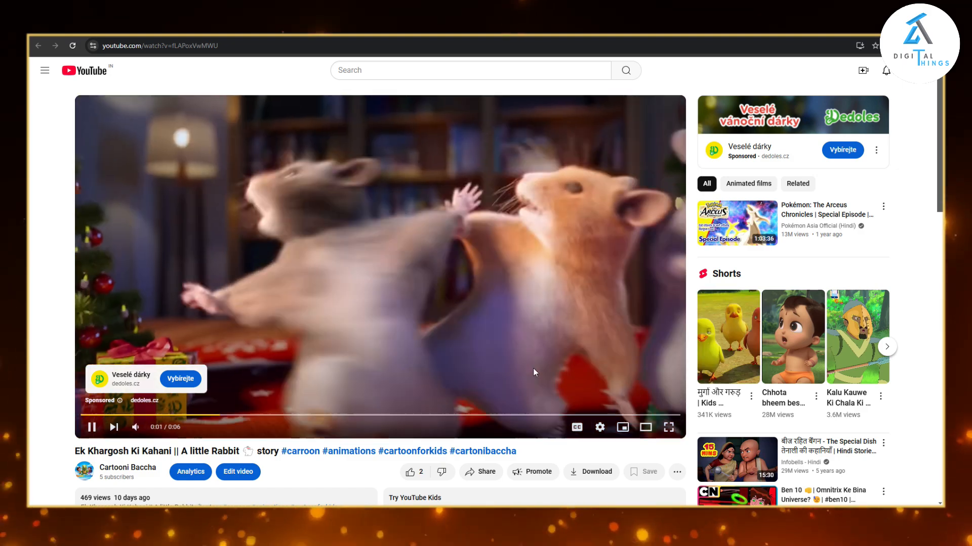
scroll(330, 349, down, 2)
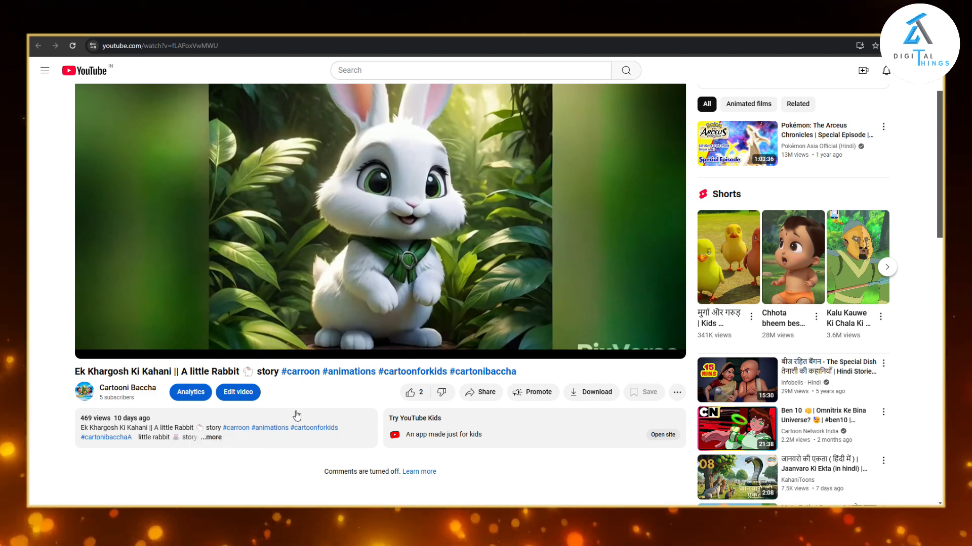
scroll(299, 413, up, 2)
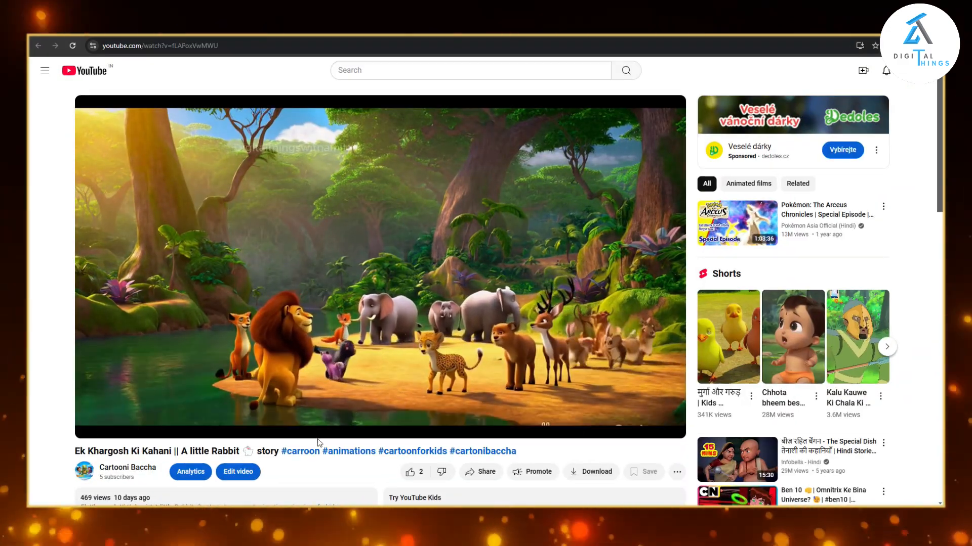
scroll(302, 420, down, 2)
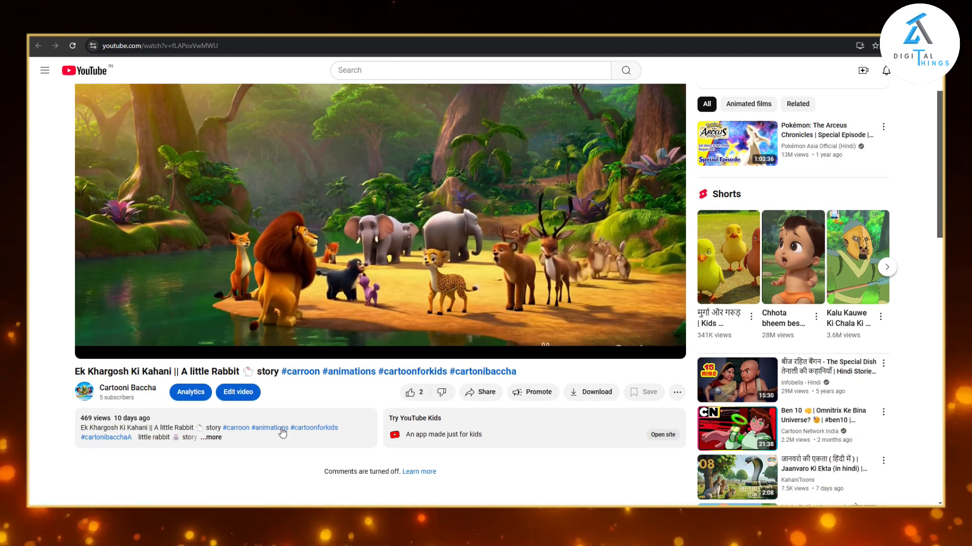
Open the rabbit story video's analytics and examine its views and traffic sources.
click(192, 393)
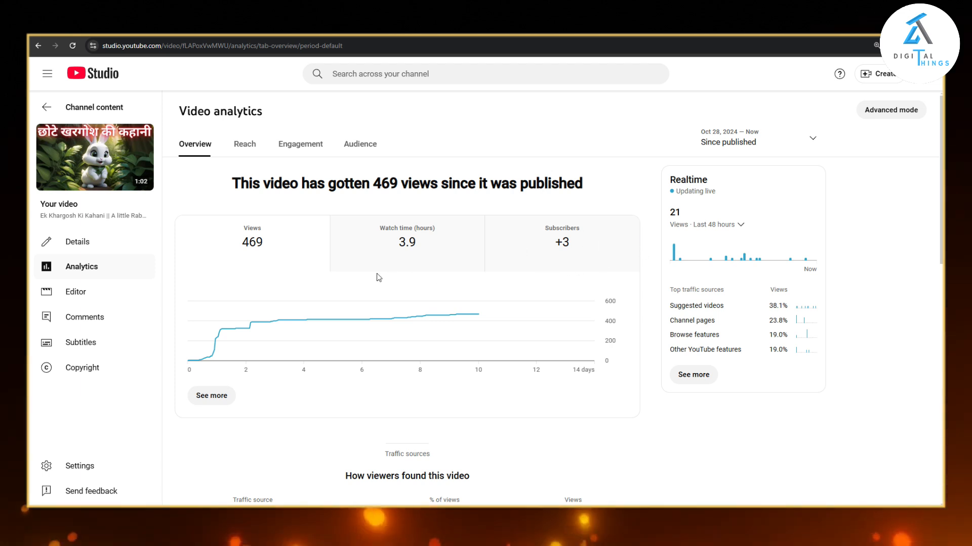
scroll(497, 305, down, 3)
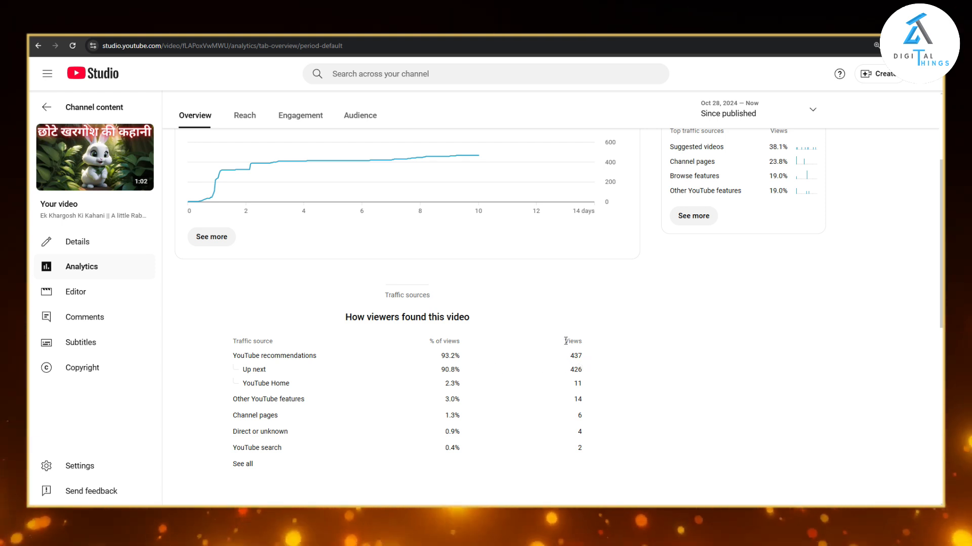
drag(593, 347, 570, 379)
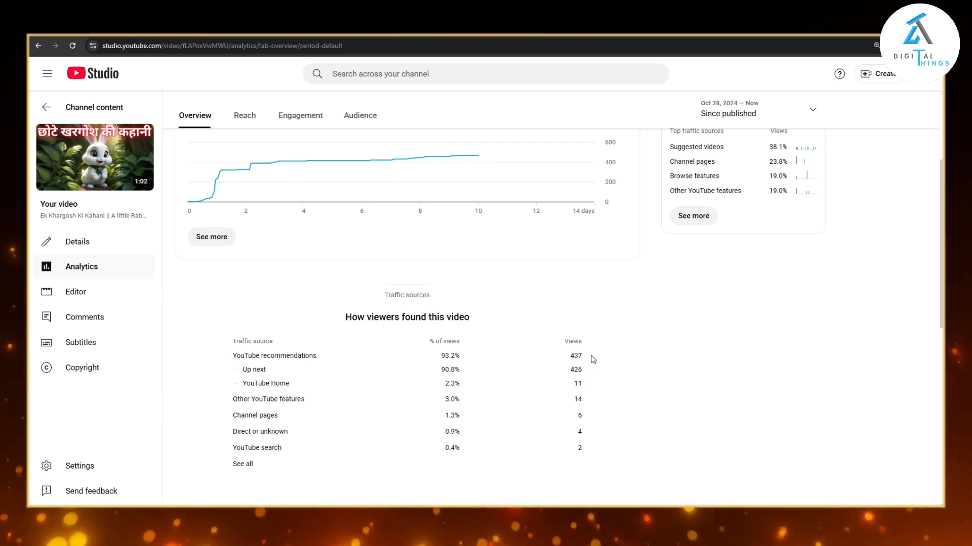
scroll(539, 365, up, 3)
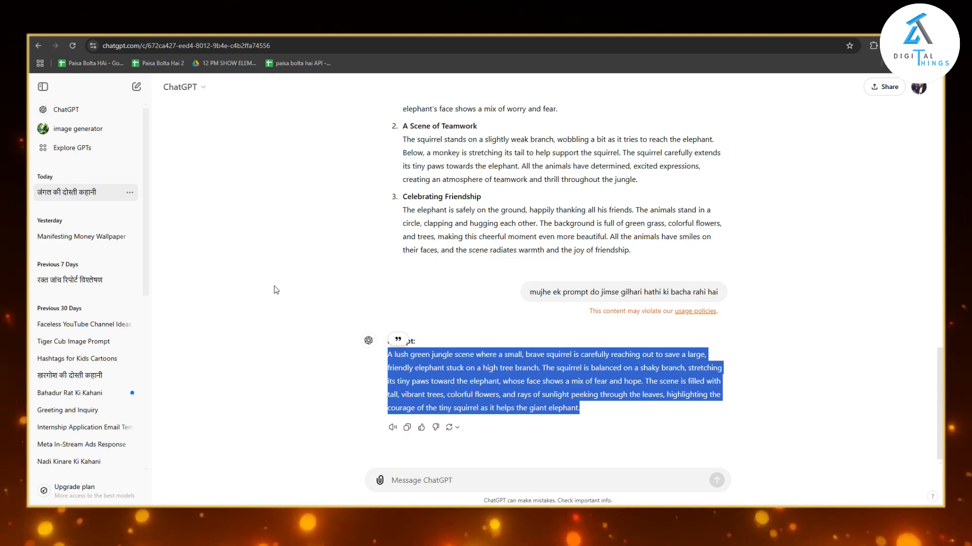
Switch to the ChatGPT chat and read the Hindi one-minute cartoon story on jungle animals.
scroll(276, 290, up, 15)
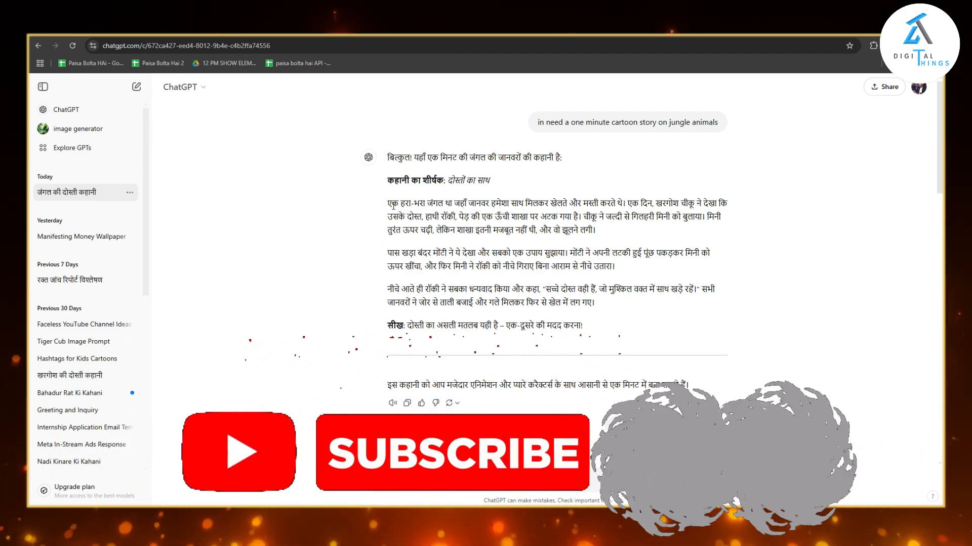
drag(388, 203, 583, 328)
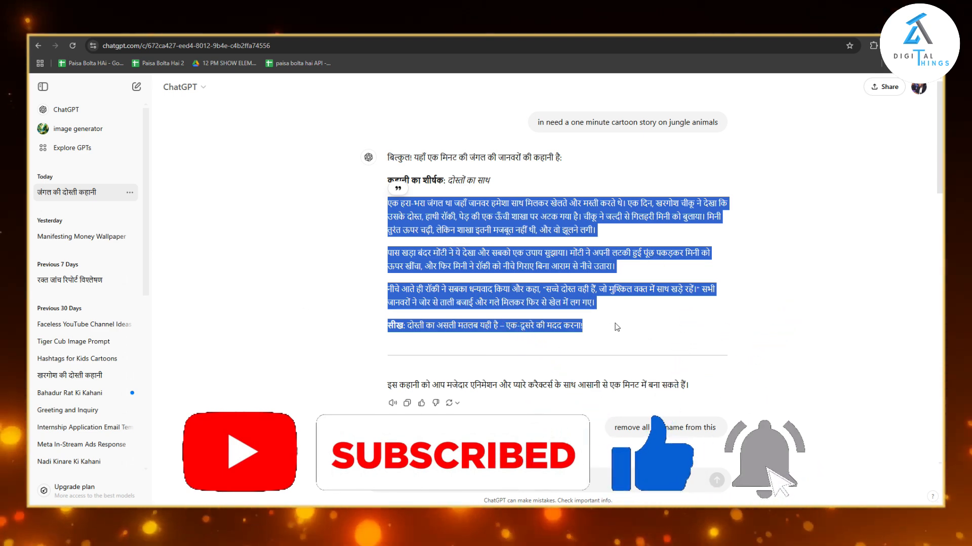
scroll(617, 327, down, 3)
scroll(590, 318, up, 3)
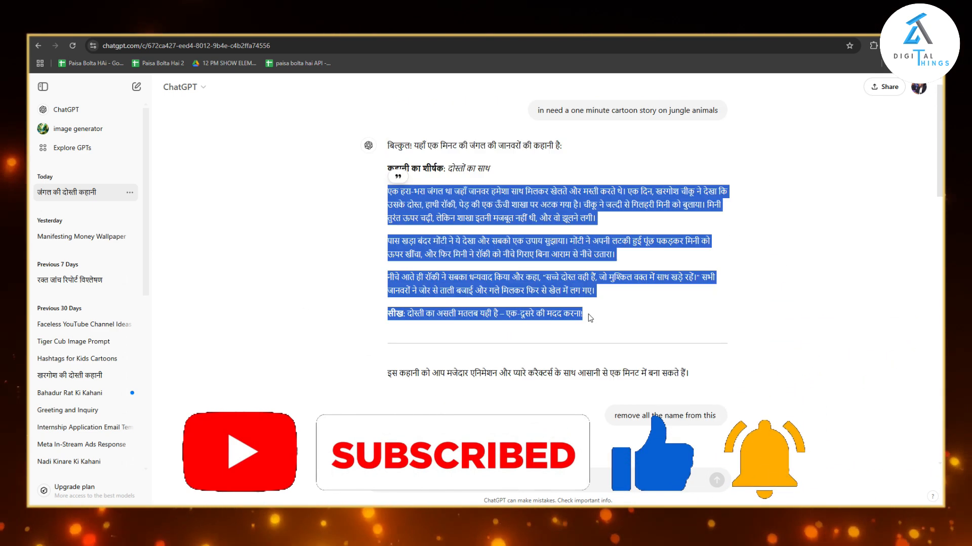
click(601, 326)
drag(389, 204, 612, 336)
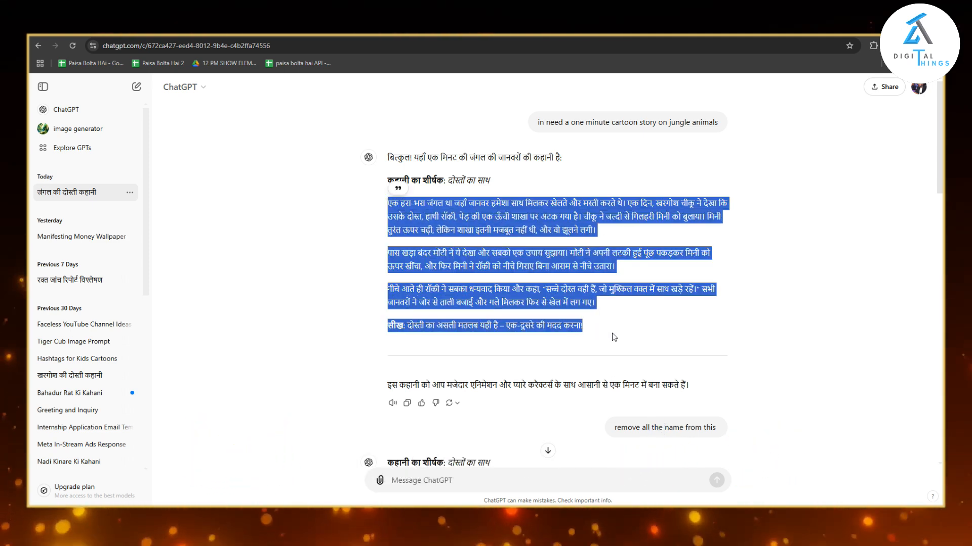
scroll(612, 333, down, 2)
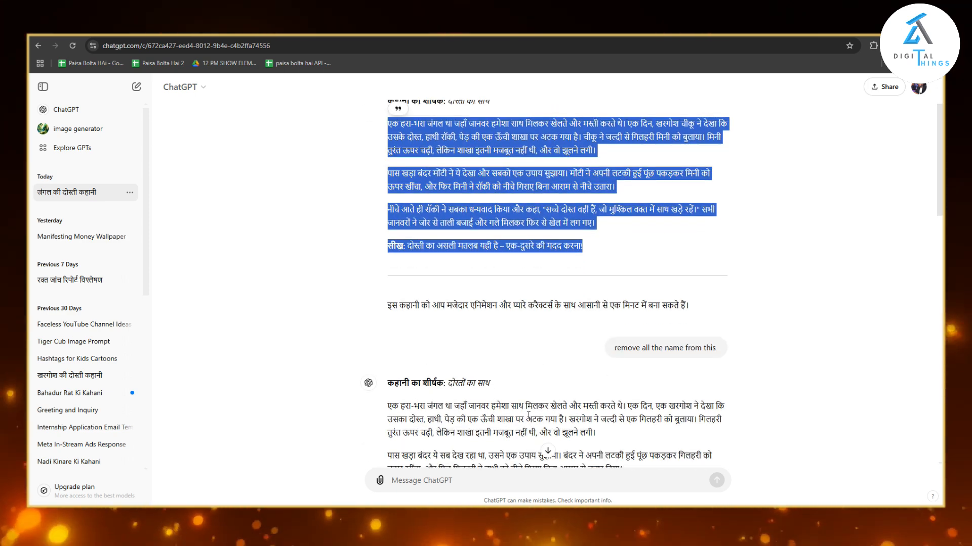
scroll(597, 334, up, 2)
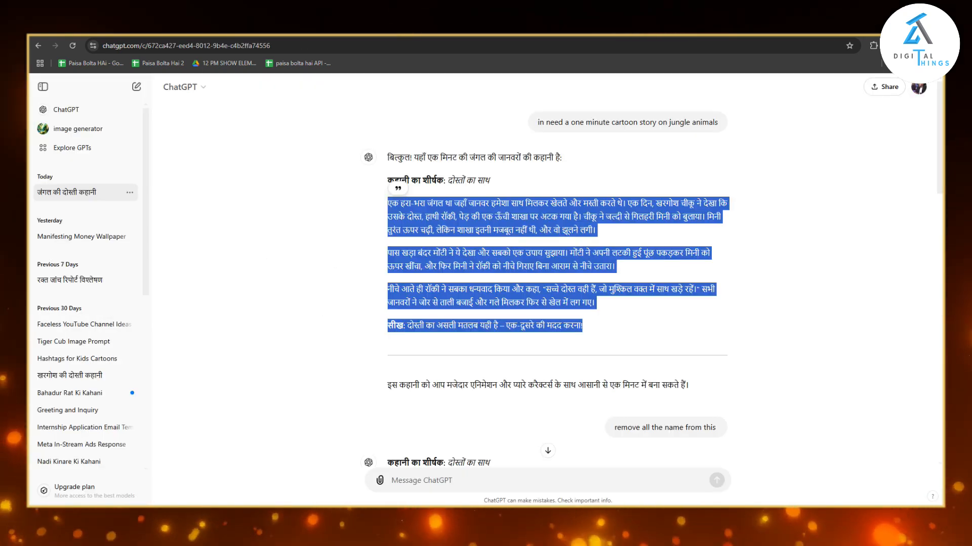
click(612, 342)
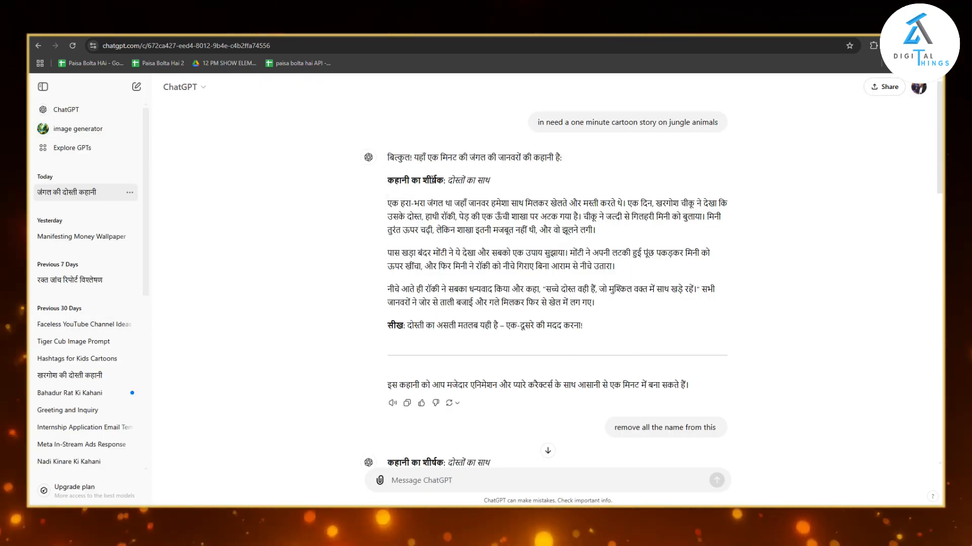
Check the original jungle story's paragraphs for the names given to the animal characters.
drag(390, 202, 543, 266)
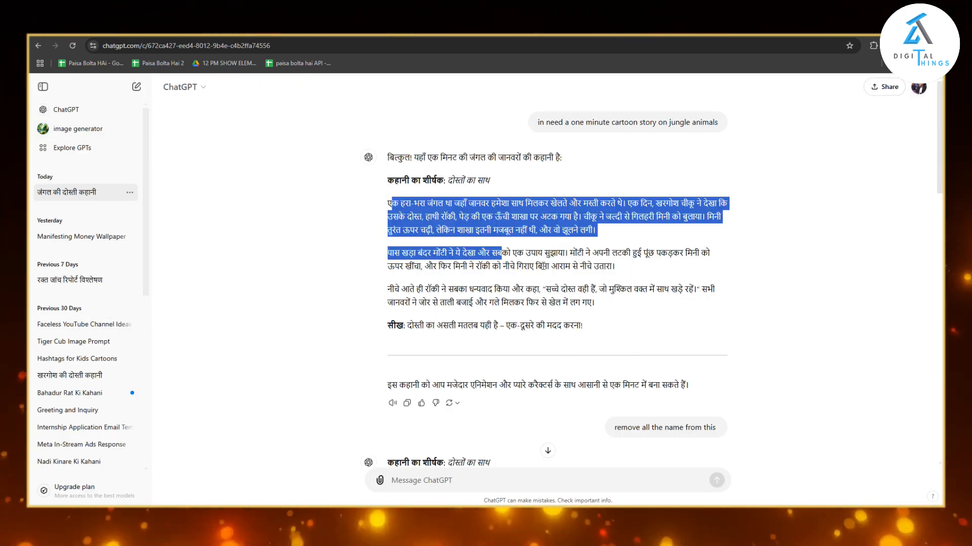
click(787, 372)
scroll(743, 411, down, 3)
scroll(617, 291, up, 3)
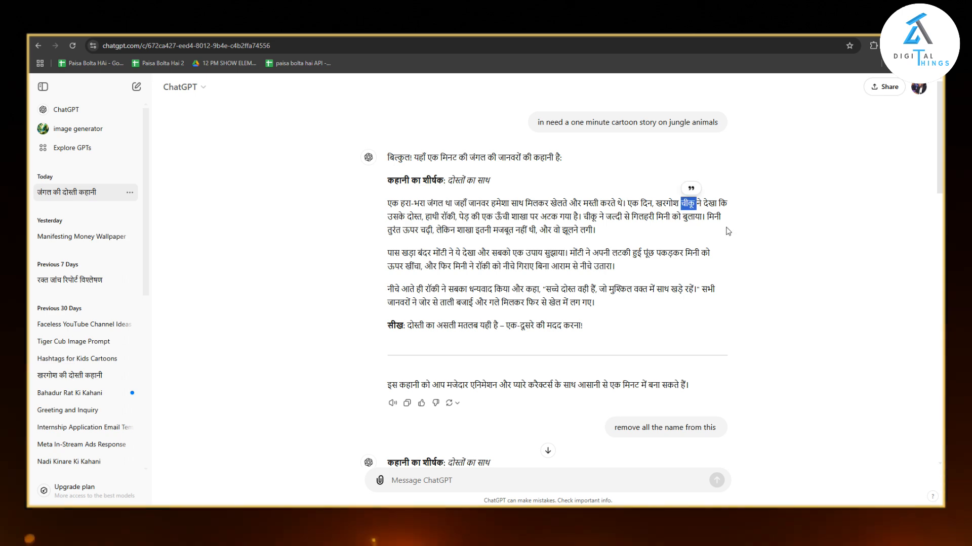
Read the request to remove all names and the rewritten version of the story below it.
scroll(780, 262, down, 2)
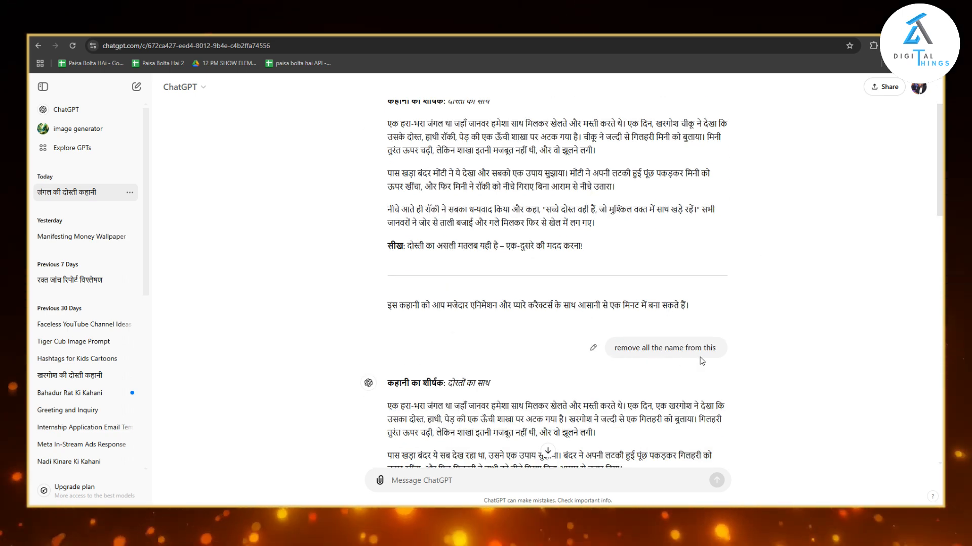
scroll(702, 361, down, 4)
drag(387, 223, 608, 397)
click(637, 373)
scroll(560, 309, down, 4)
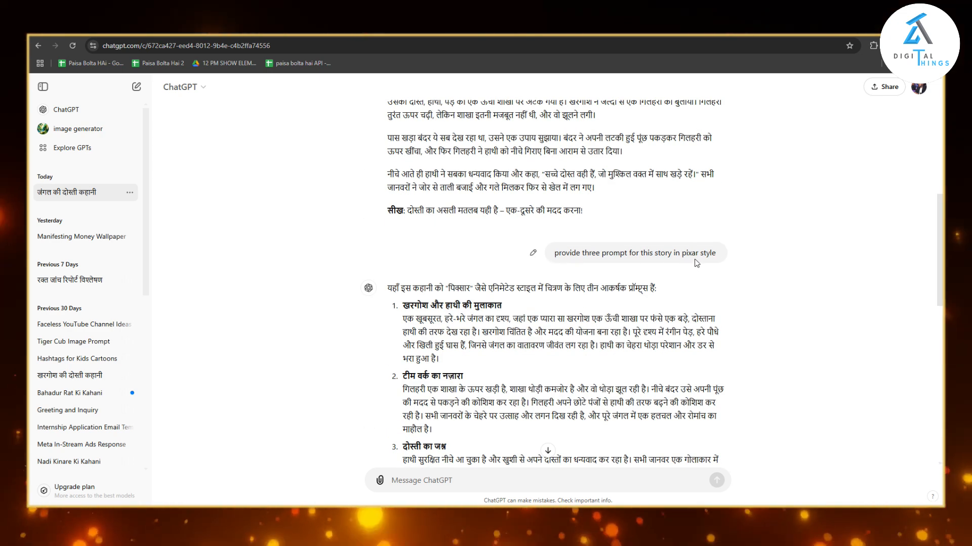
Examine the request for three Pixar-style story prompts, the Hindi prompts and their English versions.
drag(403, 305, 519, 402)
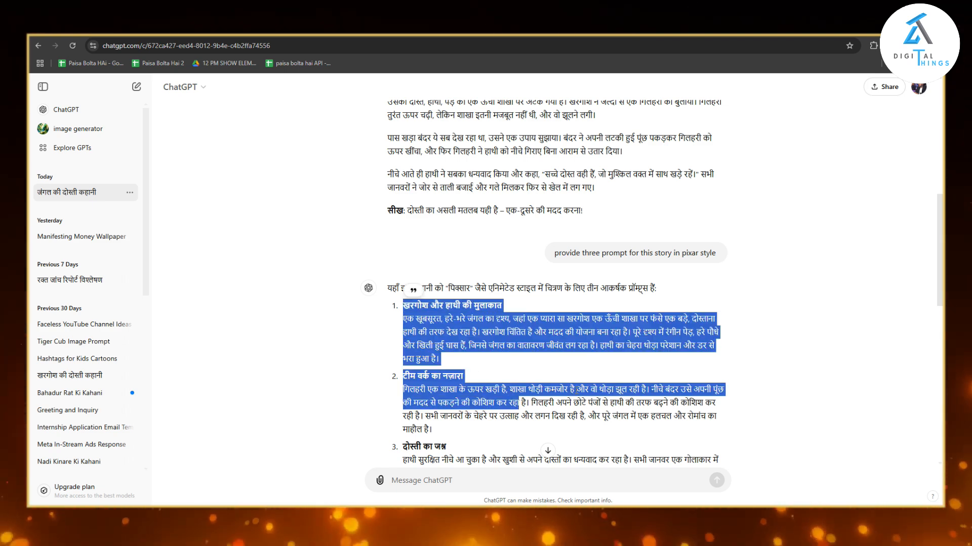
click(608, 372)
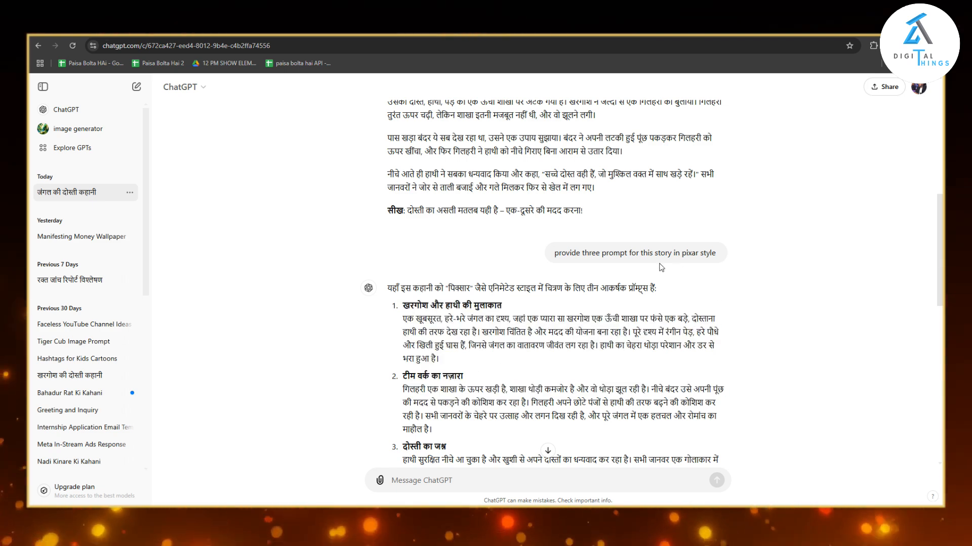
drag(684, 256, 726, 274)
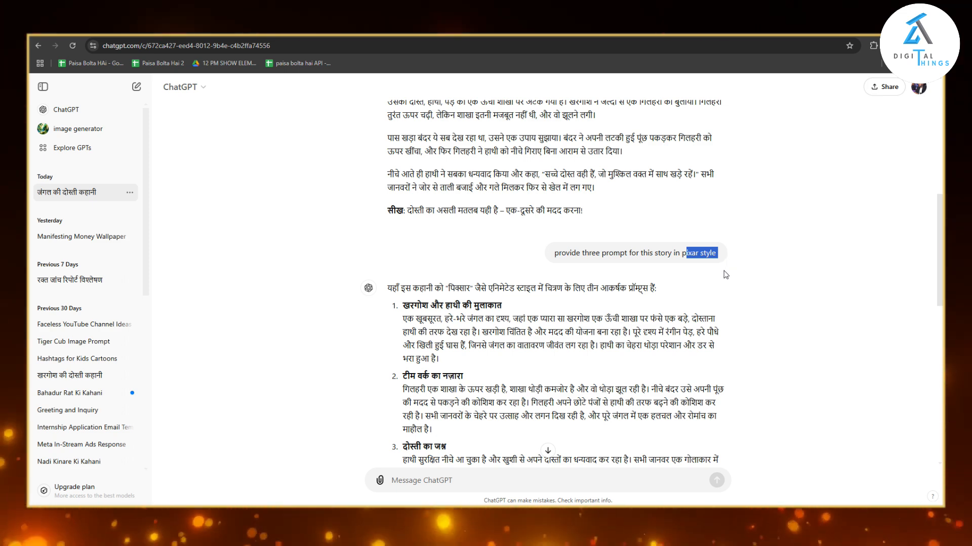
click(726, 275)
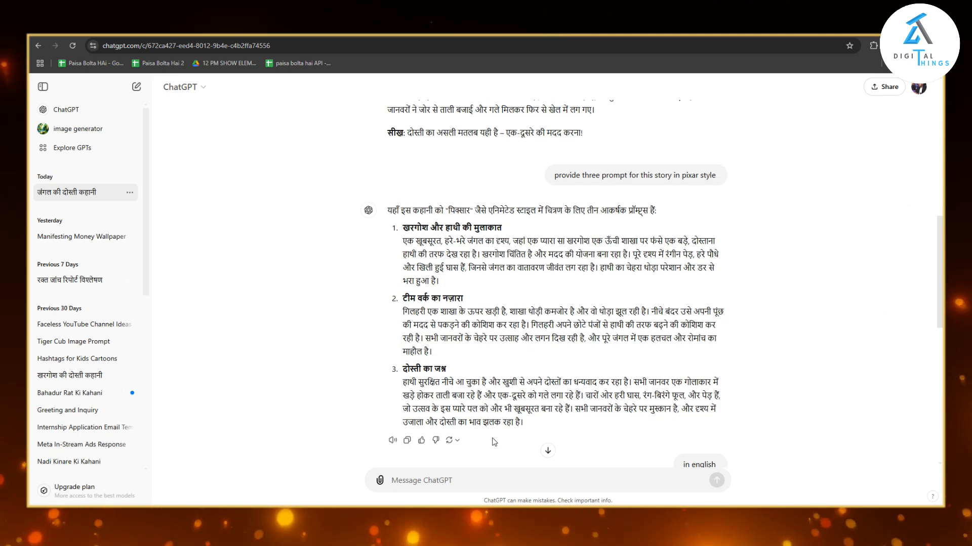
scroll(617, 344, down, 3)
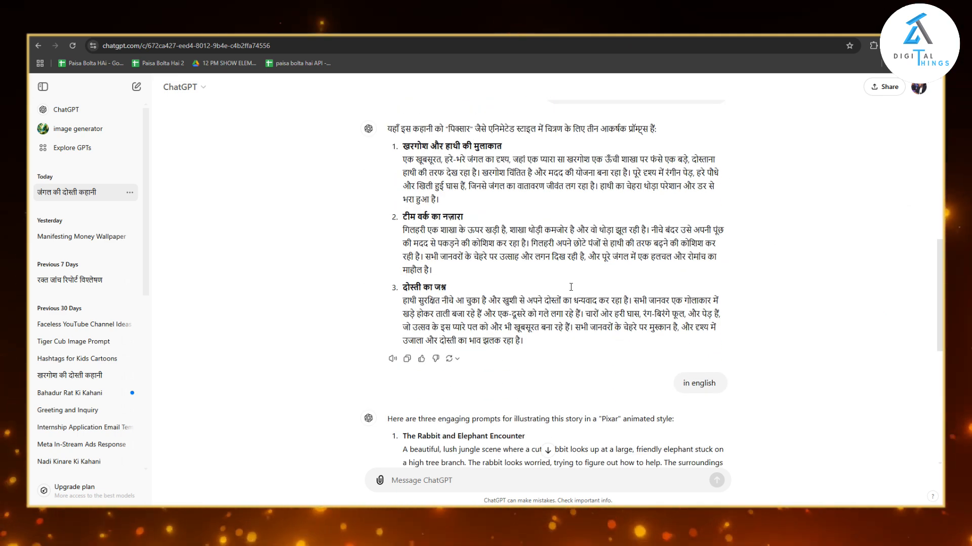
scroll(605, 375, down, 2)
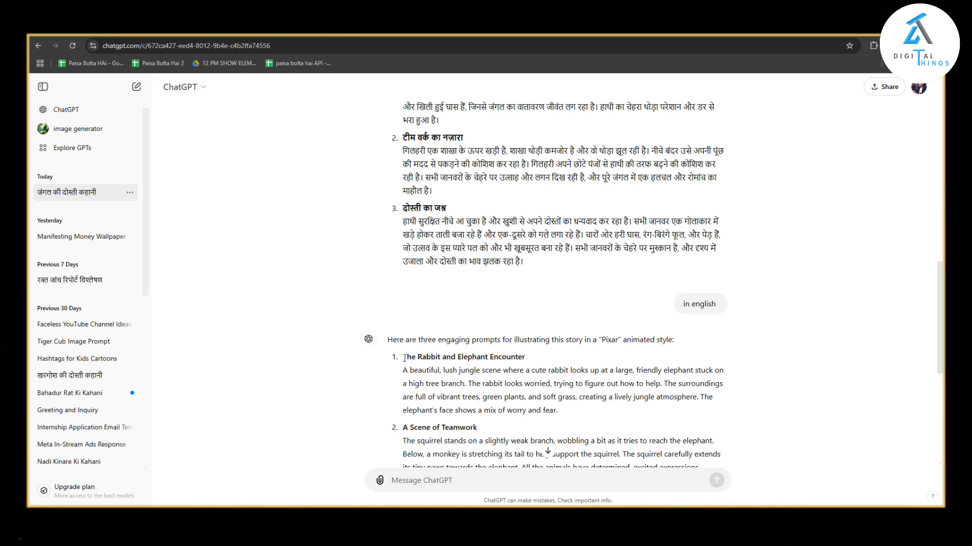
Read the English Pixar-style prompts for the rabbit and elephant encounter and the teamwork scene.
scroll(404, 358, down, 4)
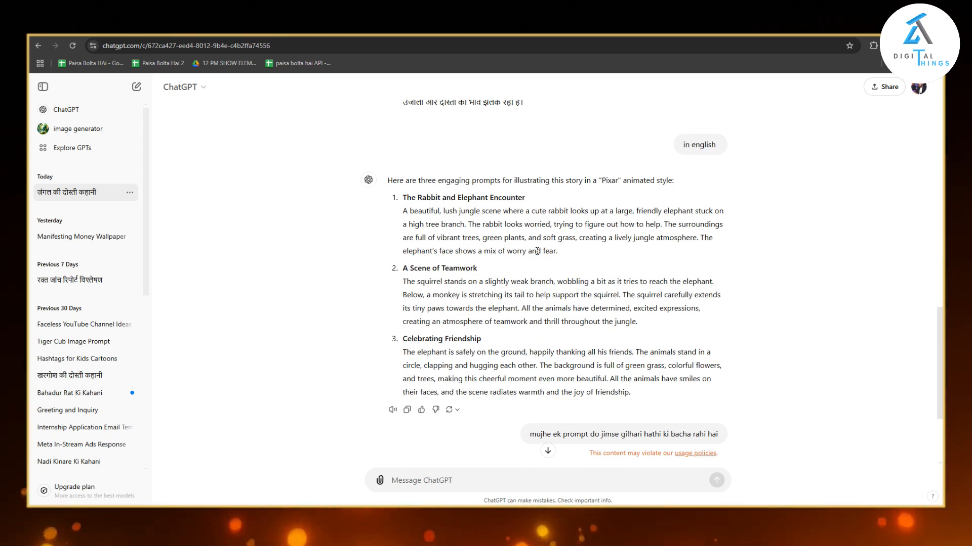
drag(530, 248, 398, 203)
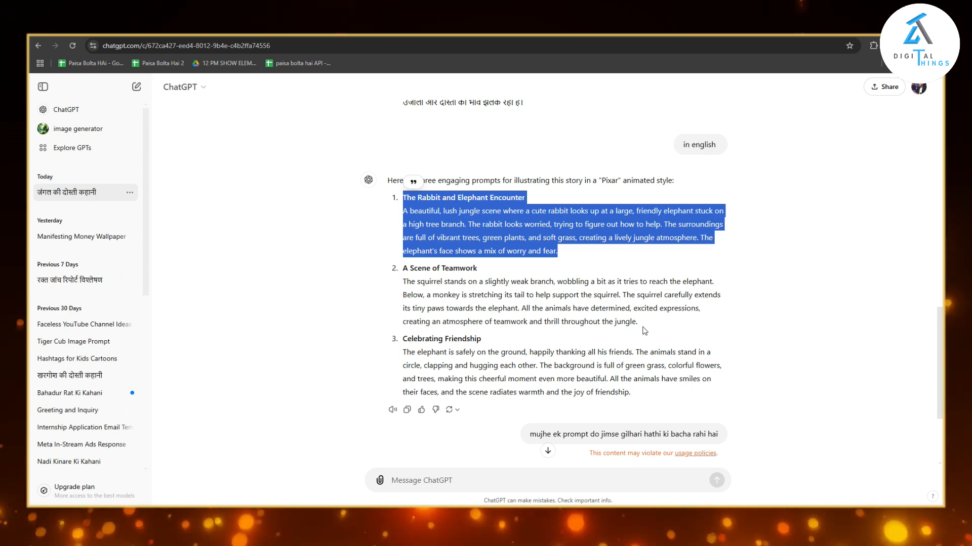
drag(638, 323, 402, 283)
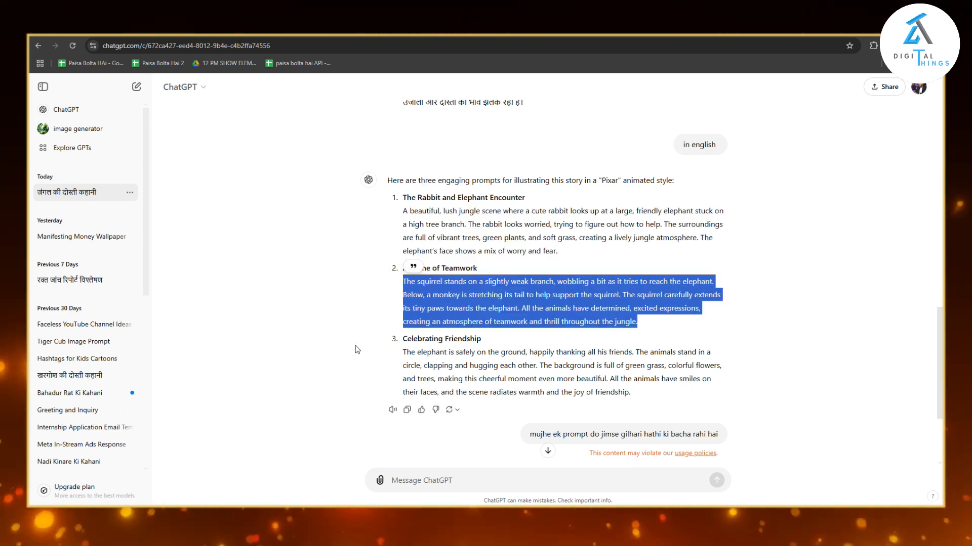
Examine the request for a prompt of the squirrel saving the elephant and the English prompt written in reply.
scroll(668, 350, down, 3)
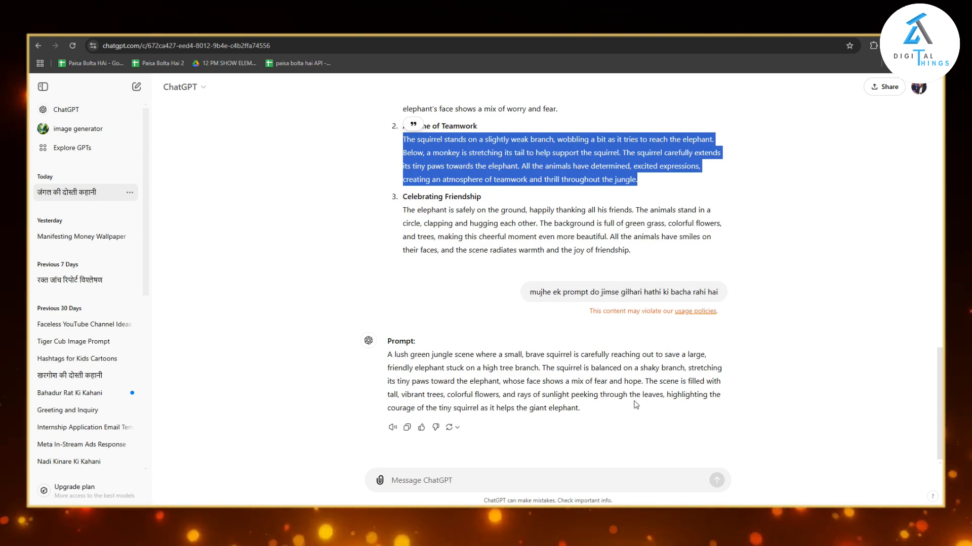
click(530, 291)
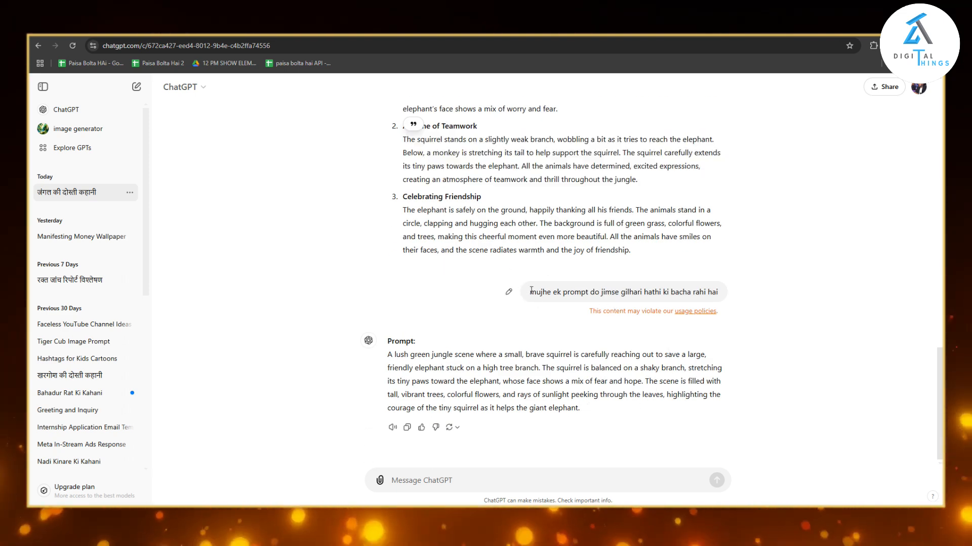
click(730, 311)
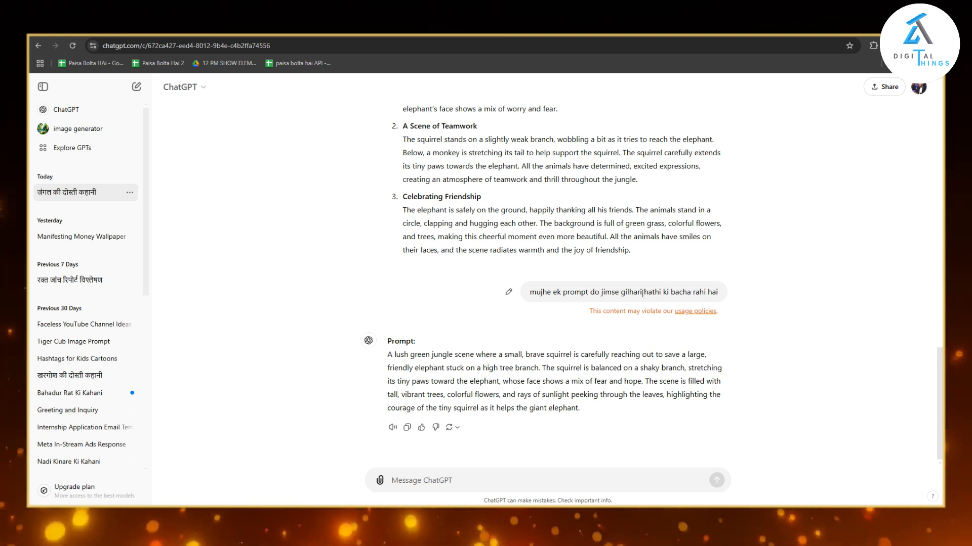
drag(530, 292, 732, 306)
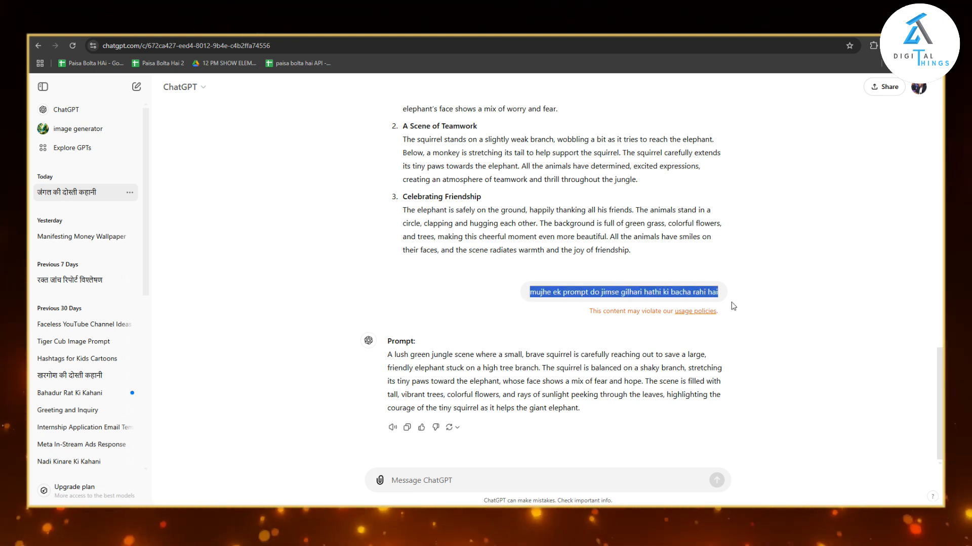
click(748, 341)
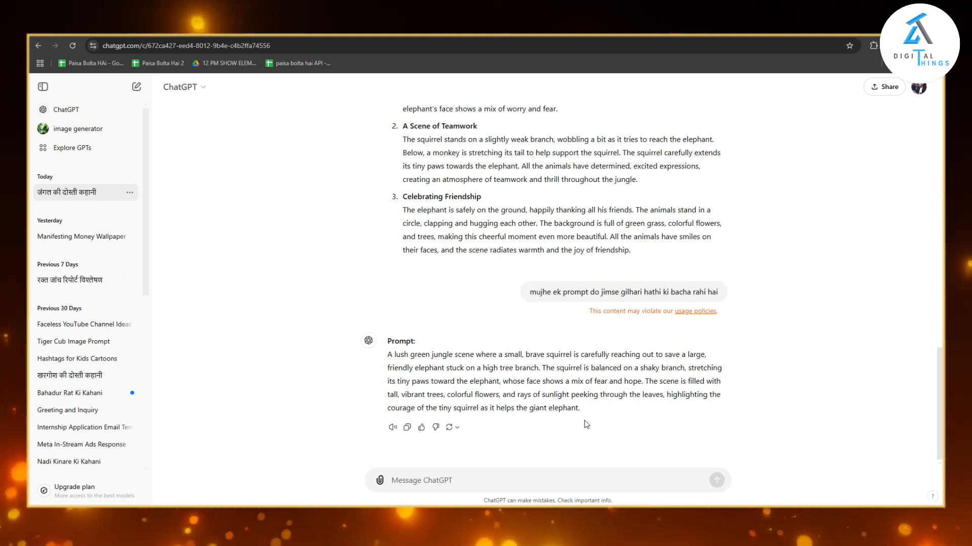
drag(581, 410, 385, 343)
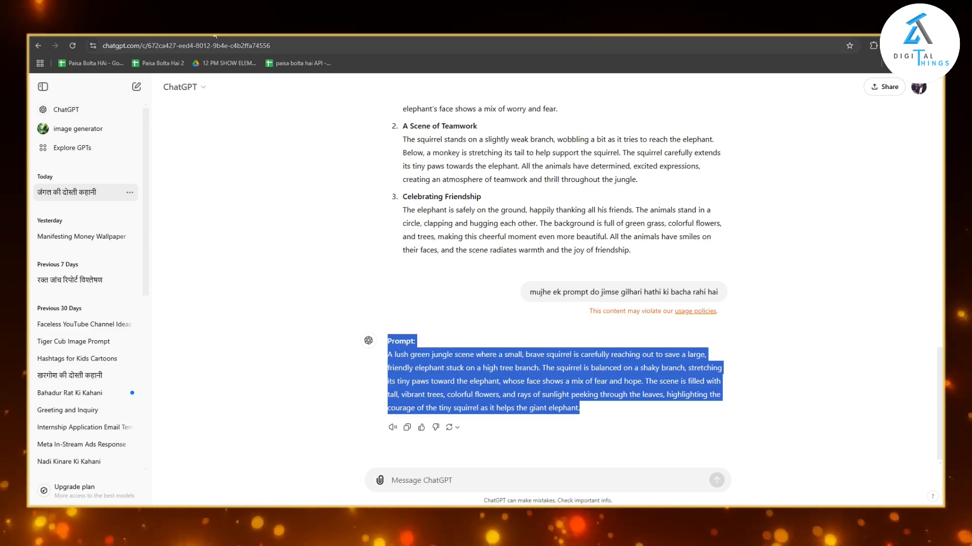
Switch to Hailuo AI, view the squirrel and elephant video, and compare its prompt with the one in ChatGPT.
click(324, 28)
mouse_move(274, 302)
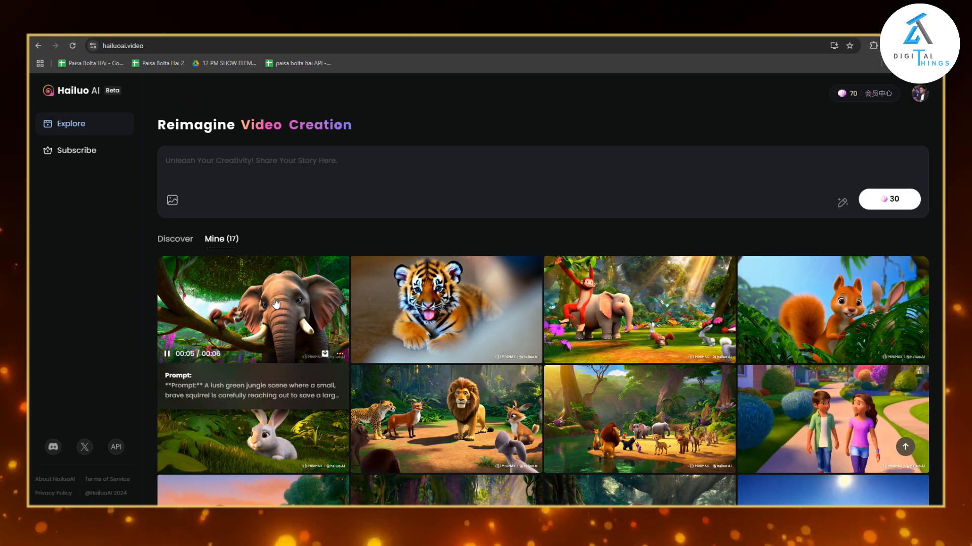
click(286, 316)
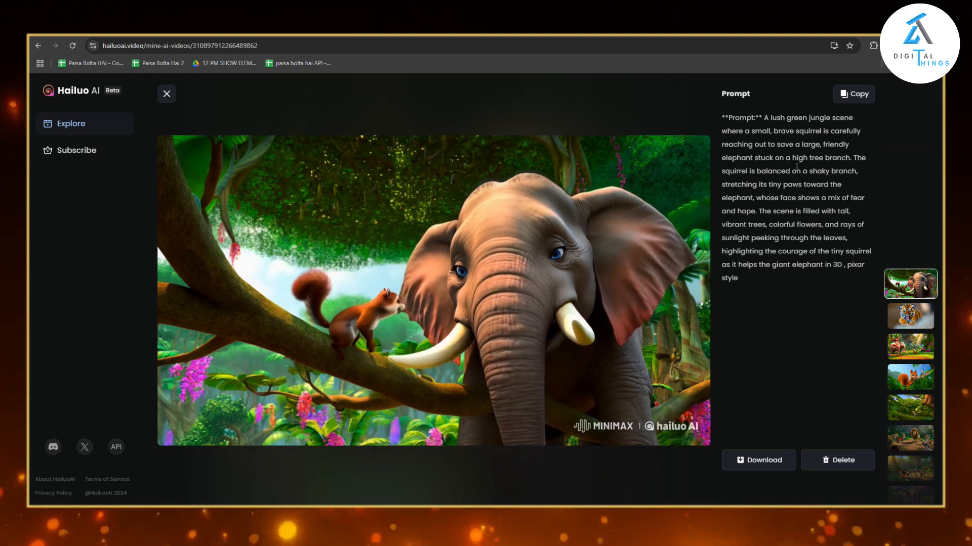
drag(764, 118, 851, 268)
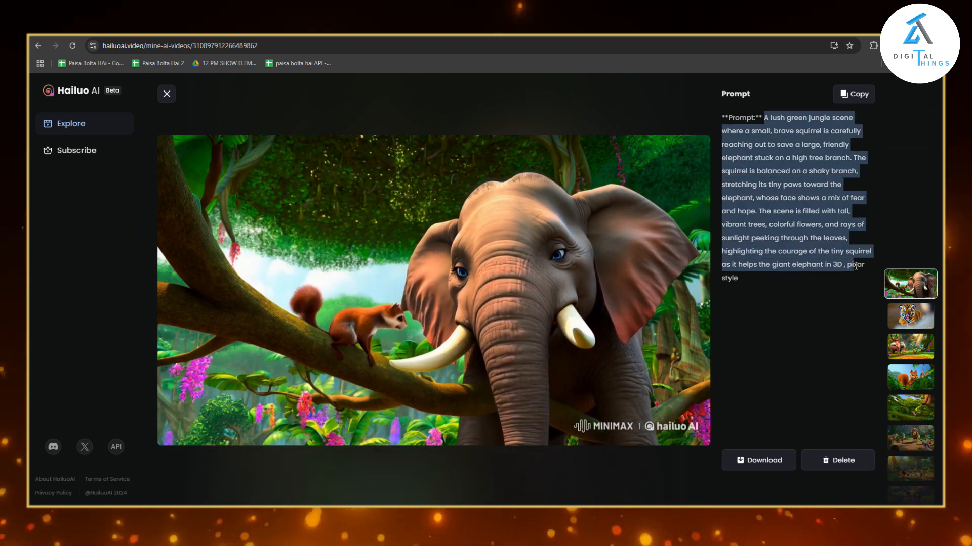
click(306, 28)
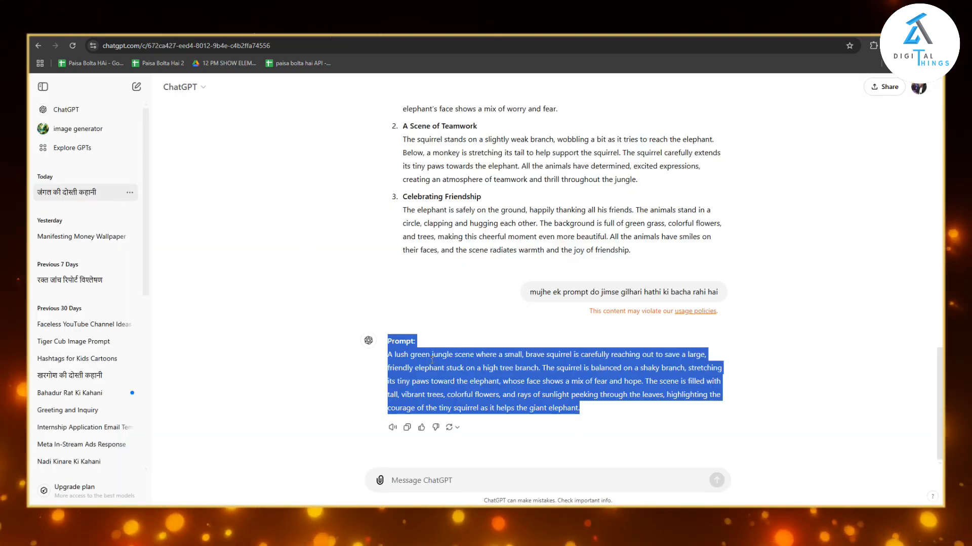
click(193, 28)
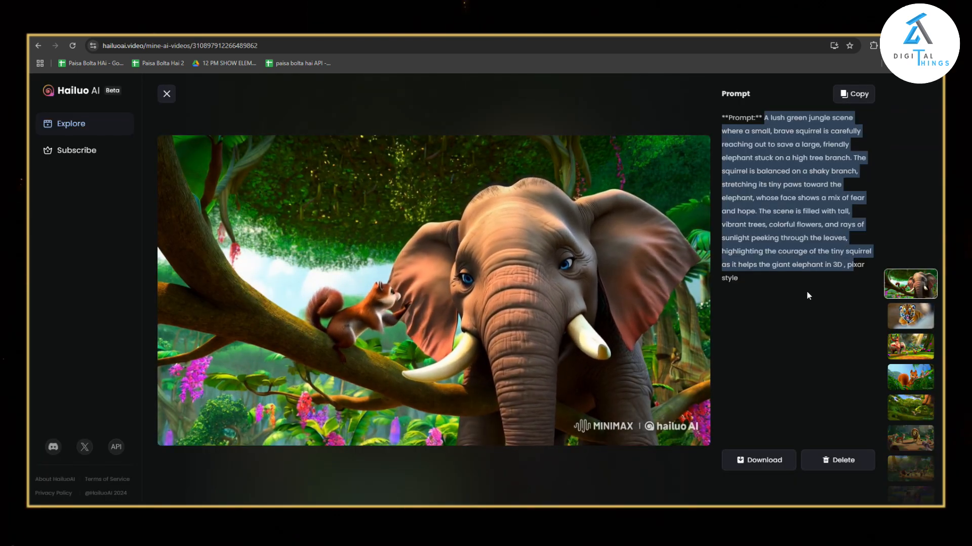
click(842, 273)
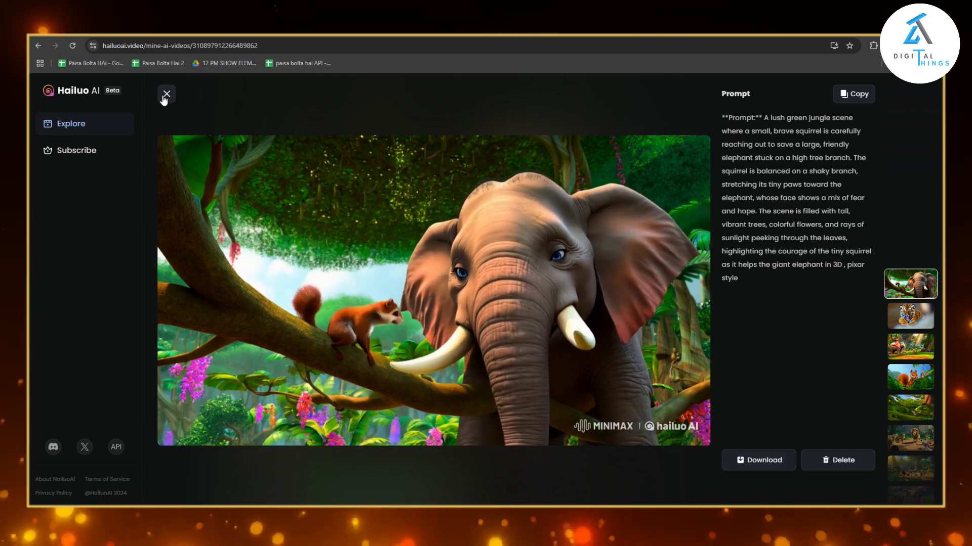
click(167, 93)
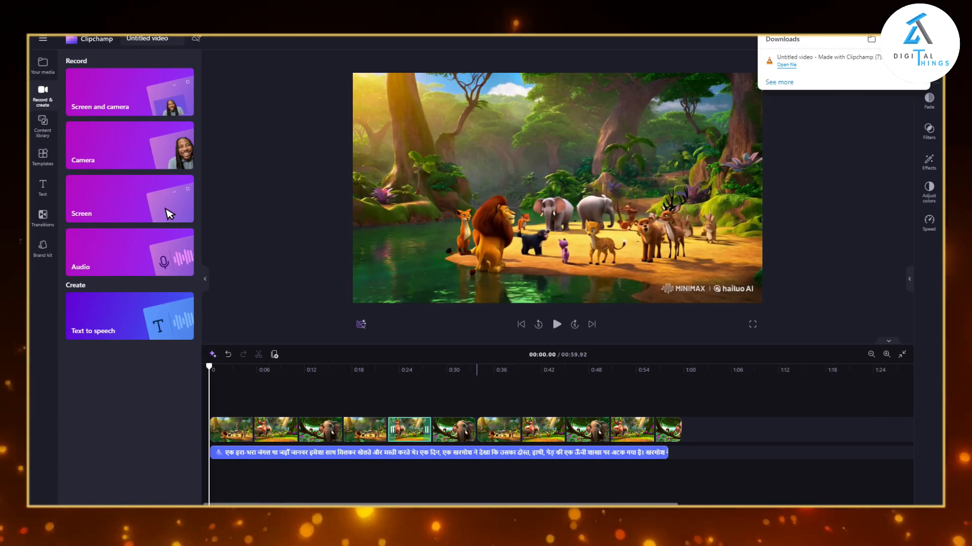
In Clipchamp, leave the open jungle video project without enabling content backup and return to the home page.
click(233, 242)
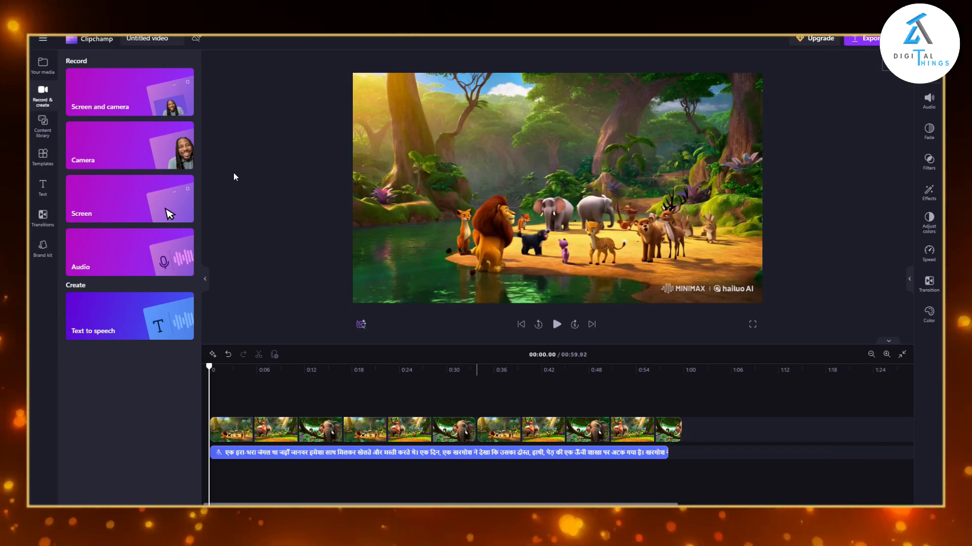
click(42, 40)
click(56, 60)
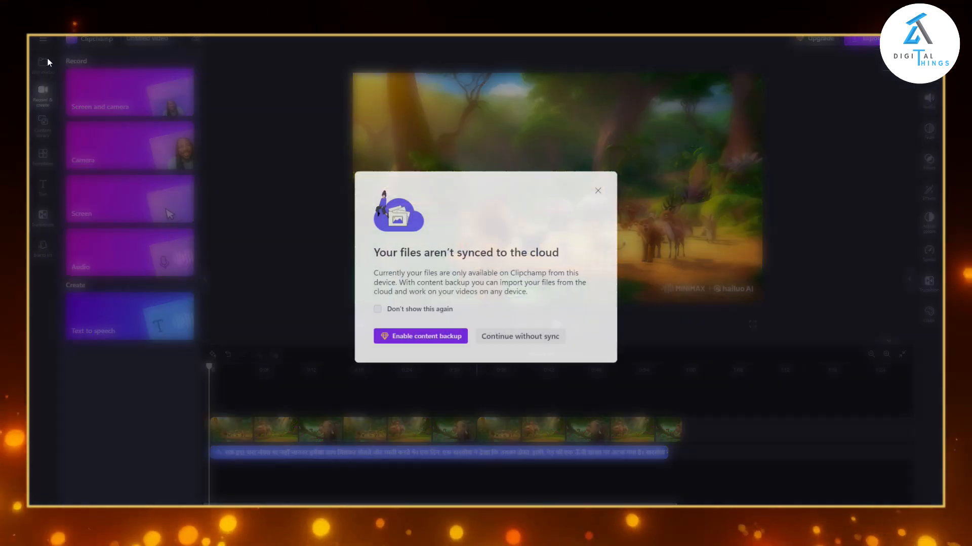
click(597, 190)
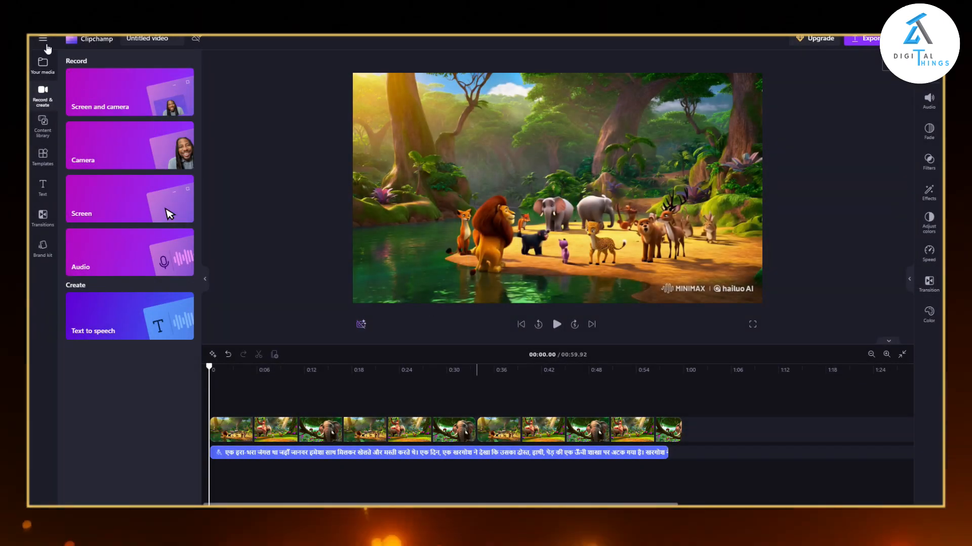
click(43, 40)
click(73, 60)
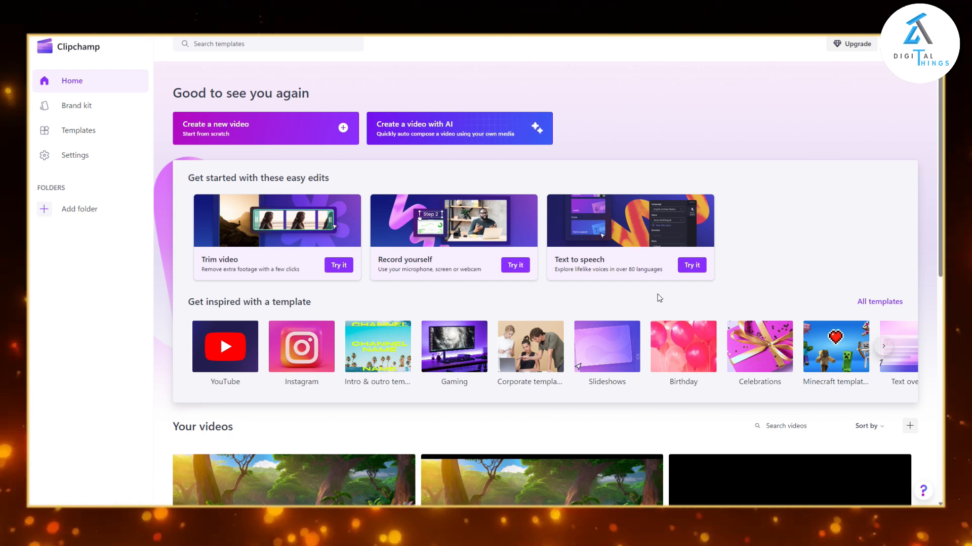
Start a new project from the Text to speech quick edit and add a text-to-speech clip to the timeline.
click(690, 266)
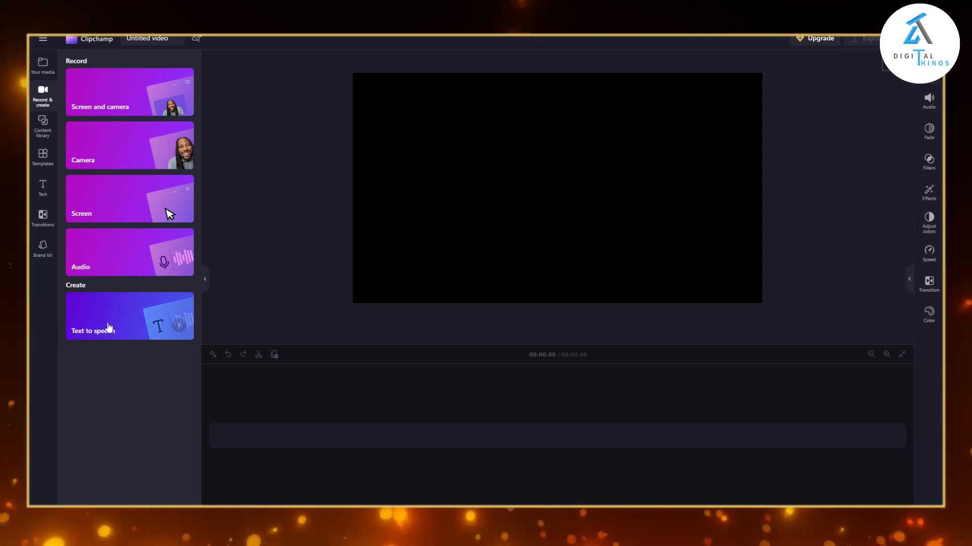
click(131, 324)
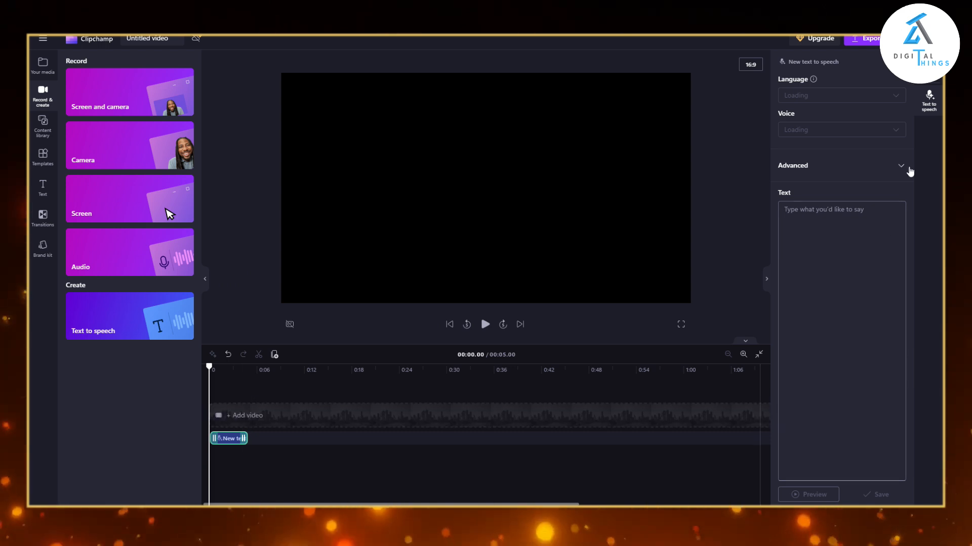
click(936, 111)
click(931, 104)
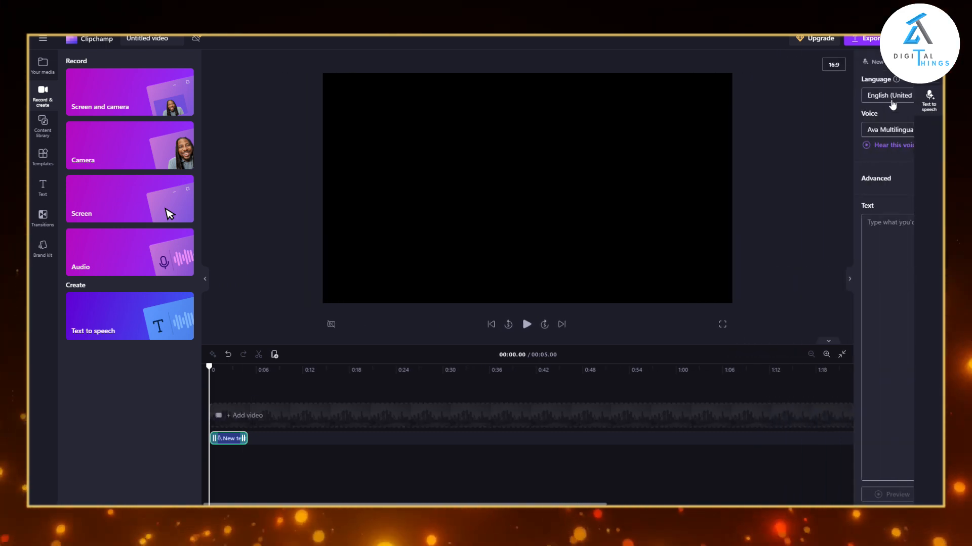
Set the text-to-speech language to Hindi (India).
click(873, 98)
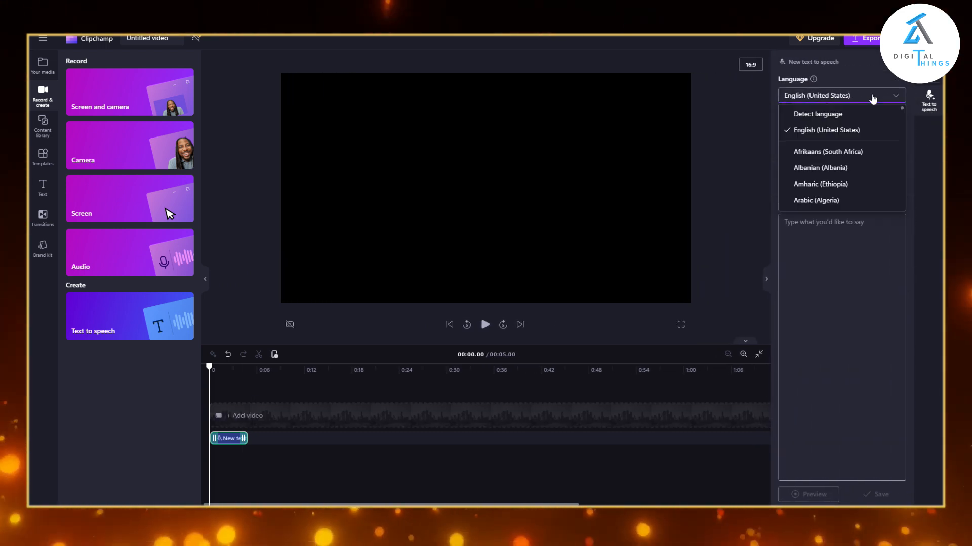
scroll(825, 152, down, 5)
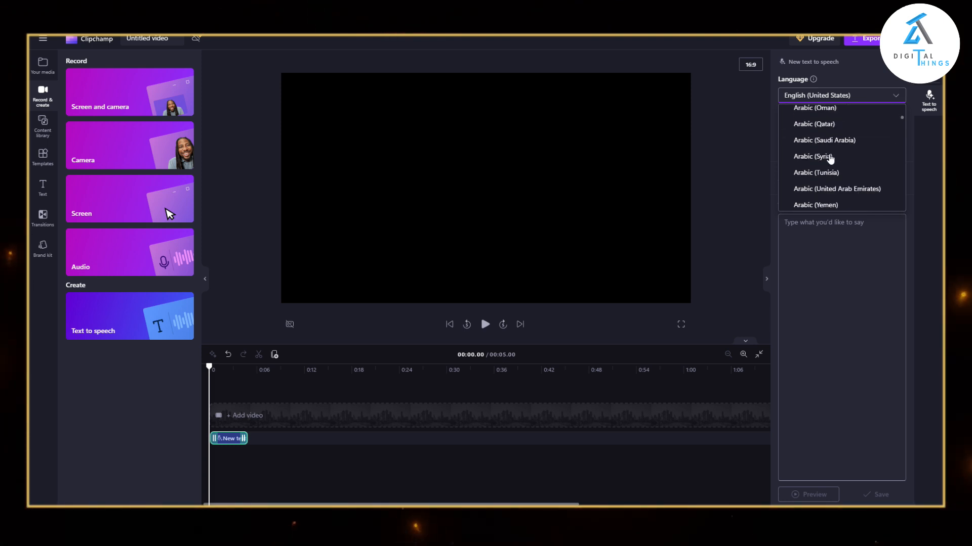
scroll(830, 159, down, 10)
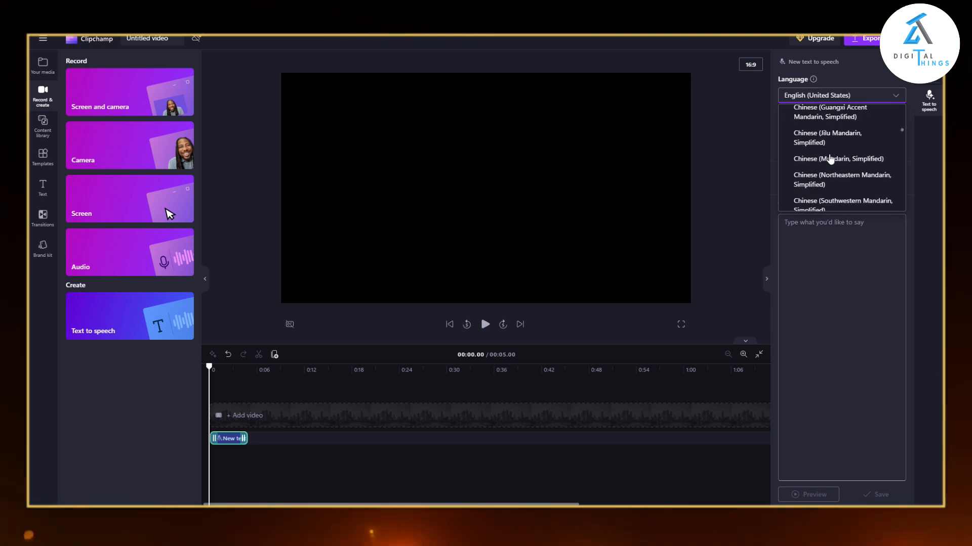
scroll(830, 158, down, 10)
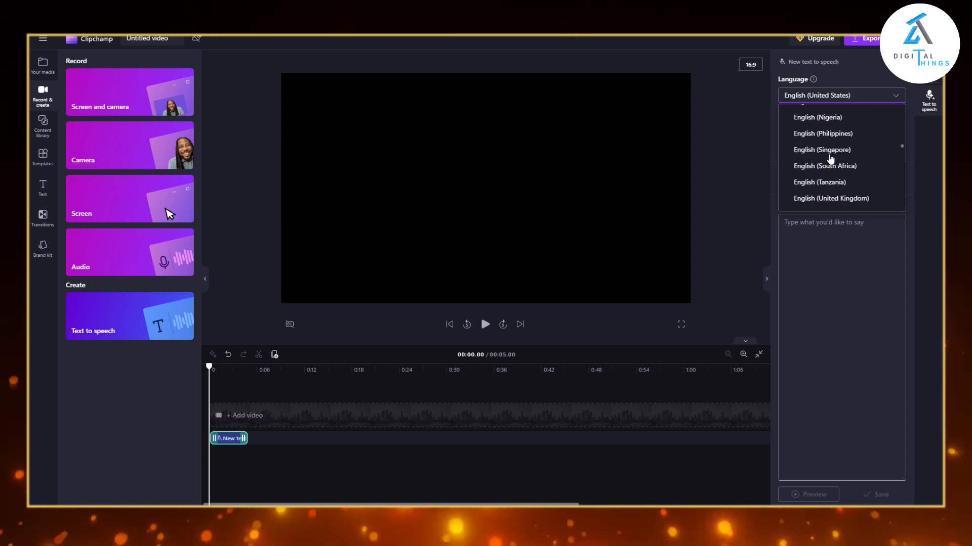
scroll(830, 159, down, 10)
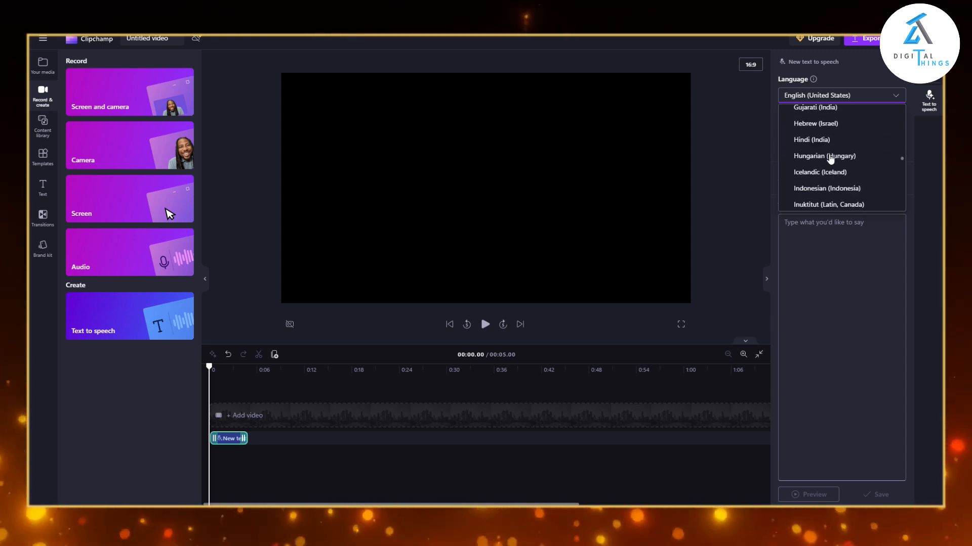
click(814, 141)
Choose the Hindi voice Aarti for the text-to-speech clip.
click(813, 131)
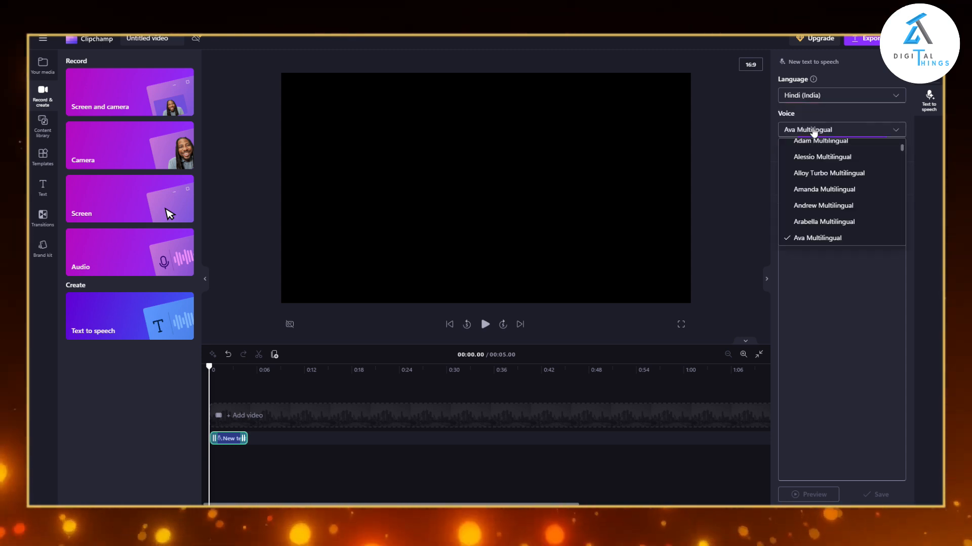
scroll(817, 147, down, 15)
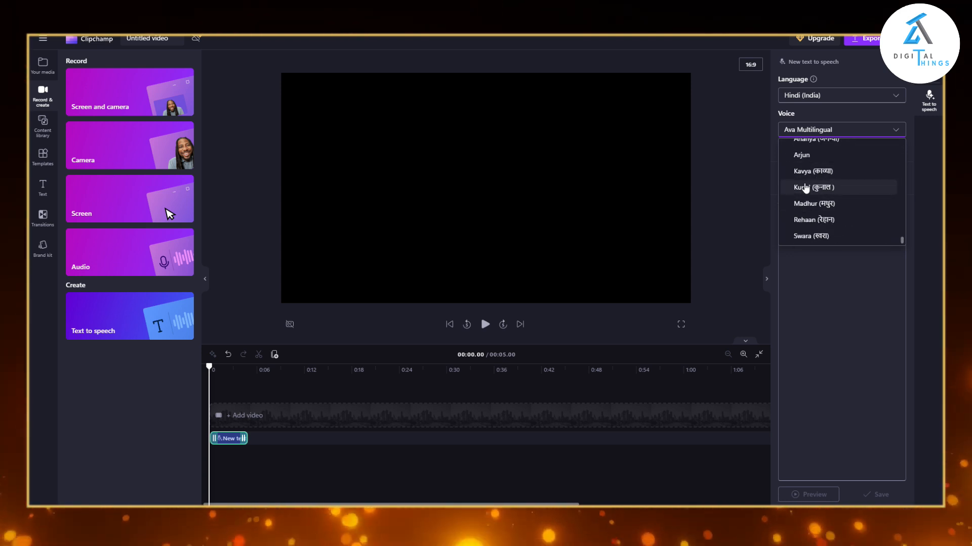
scroll(805, 188, up, 3)
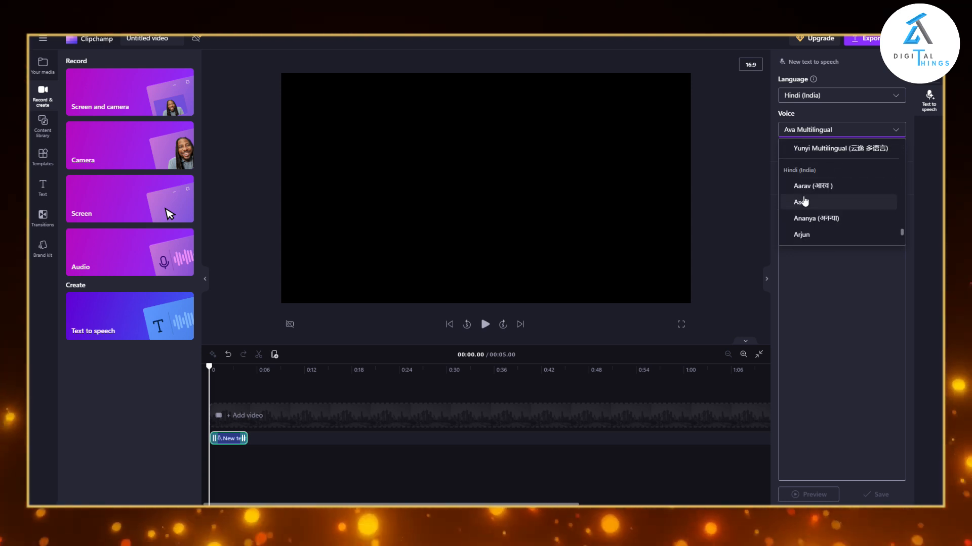
click(799, 203)
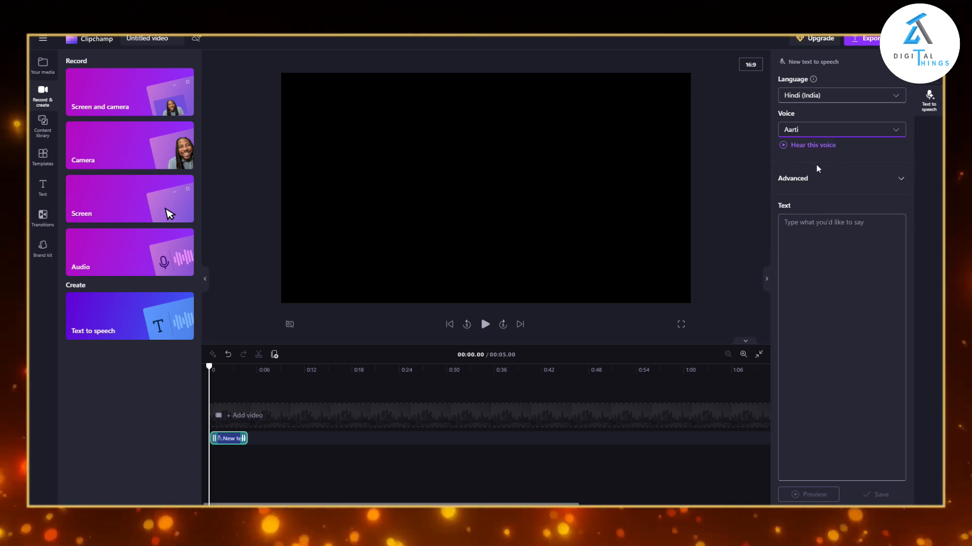
Copy the name-free Hindi jungle story from ChatGPT, without its closing moral, into the text-to-speech clip's text.
click(810, 247)
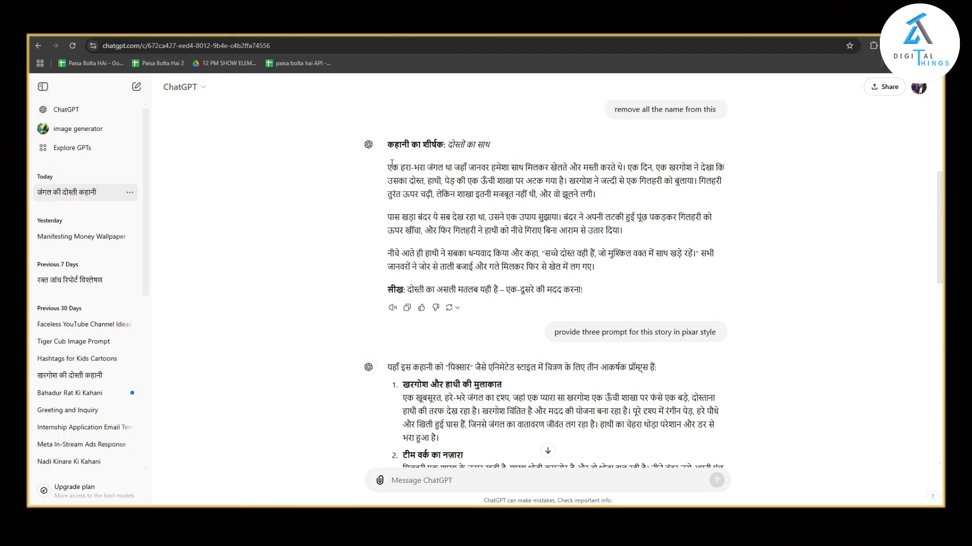
drag(392, 163, 595, 267)
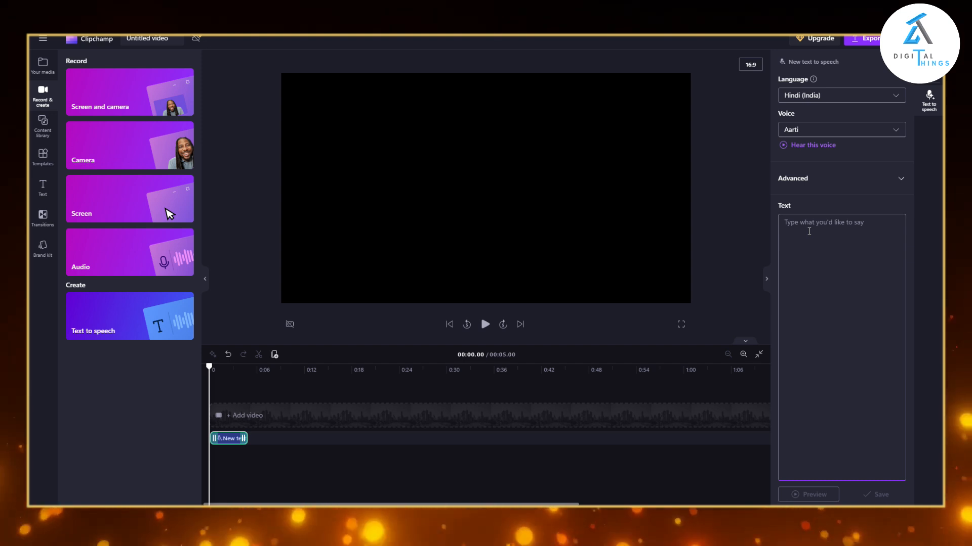
key(ctrl+v)
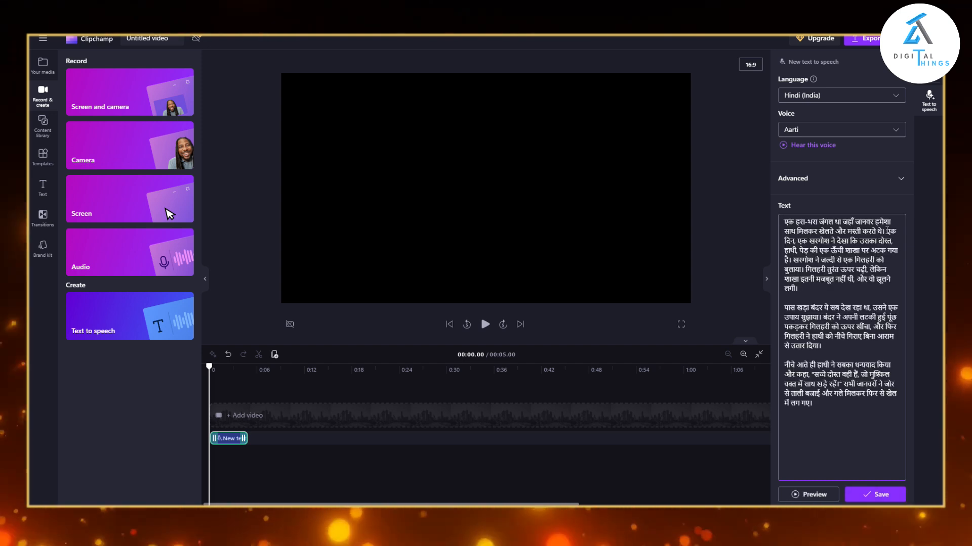
Break up the Hindi story text with line breaks after its opening sentence, before the squirrel's climb and after the elephant's quote.
key(Return)
key(Return)
key(Return)
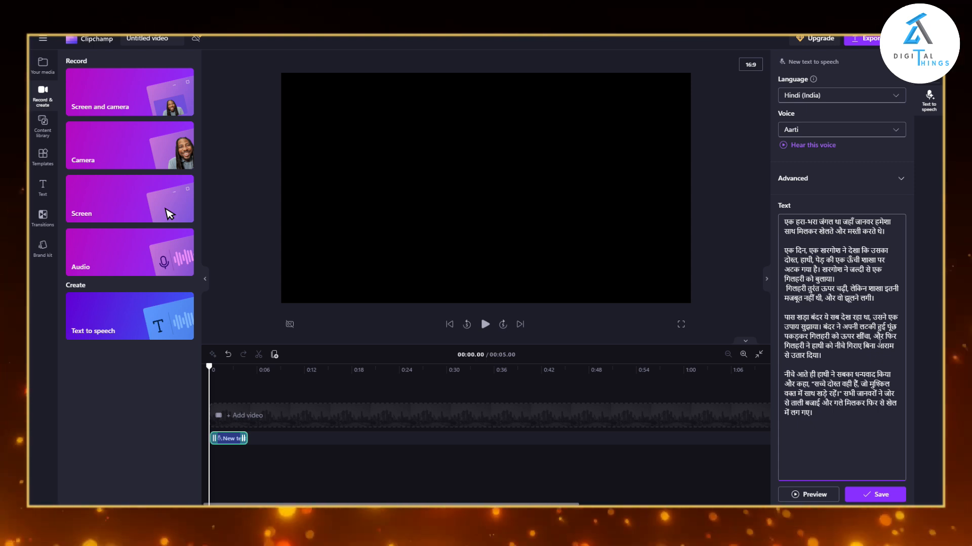
click(839, 393)
key(Return)
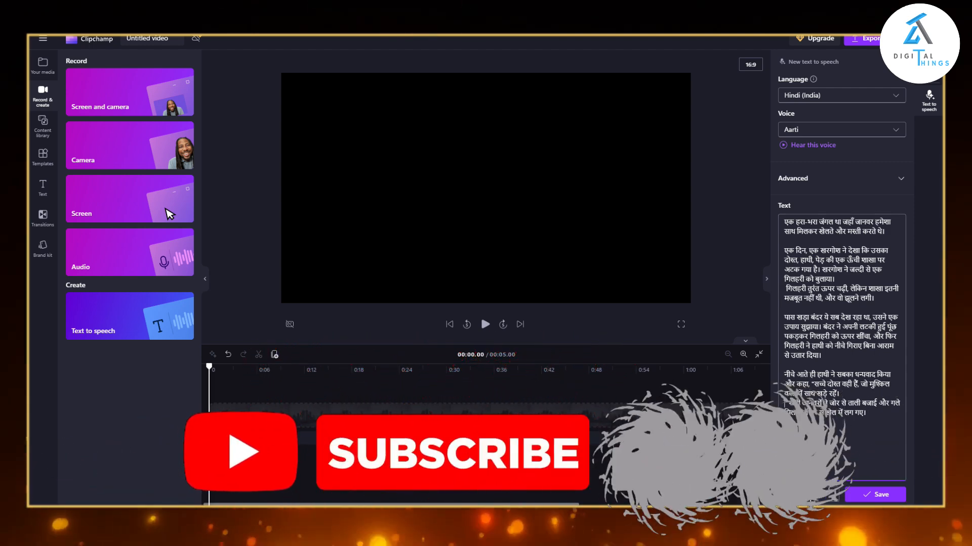
Save the story as a text-to-speech clip with the voice kept as Aarti, and play the voiceover.
click(855, 131)
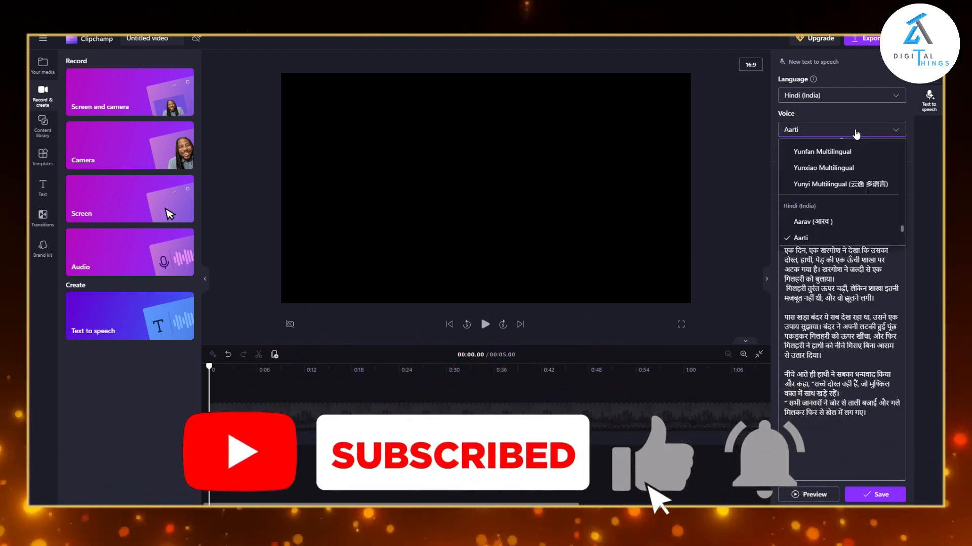
click(773, 166)
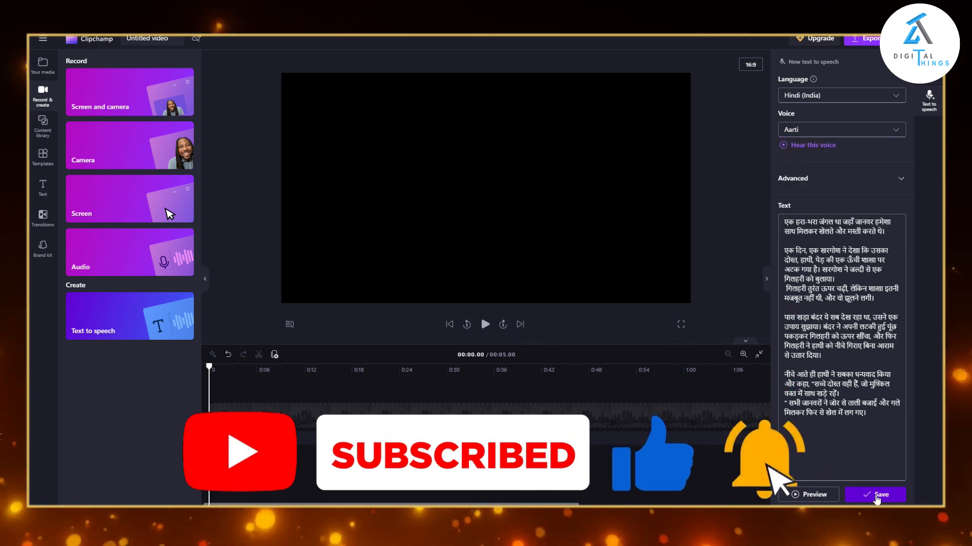
click(853, 495)
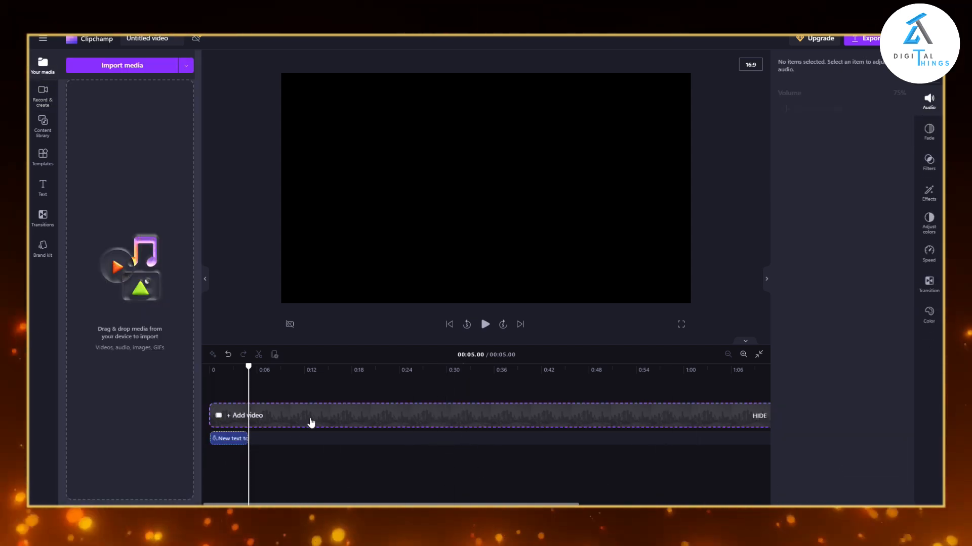
click(868, 494)
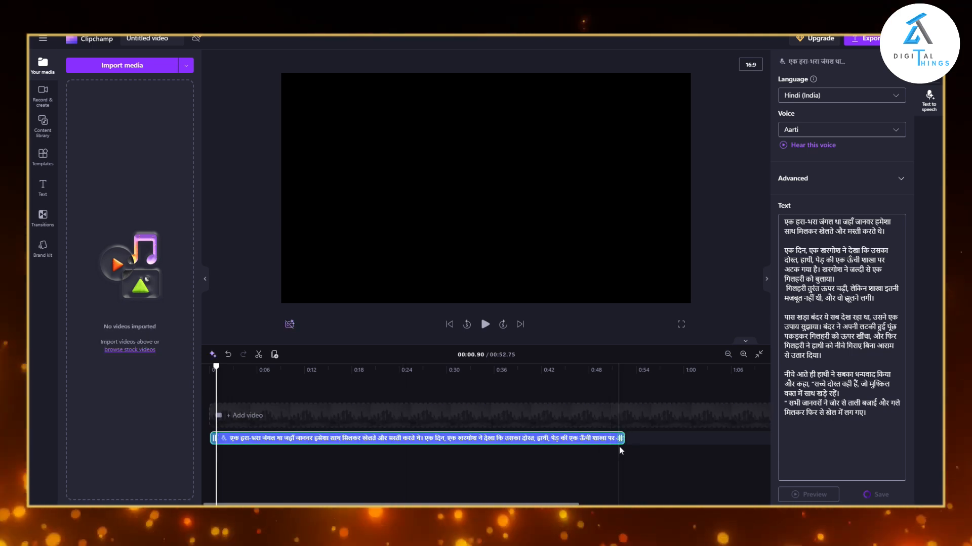
key(space)
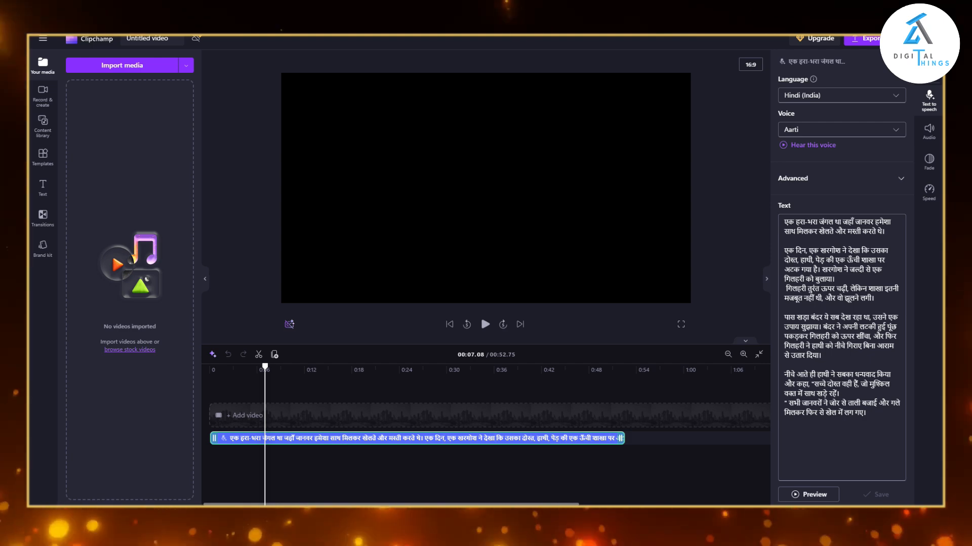
Import the squirrel, rabbit and jungle animal video clips from the Downloads folder into the project's media.
key(alt+Tab)
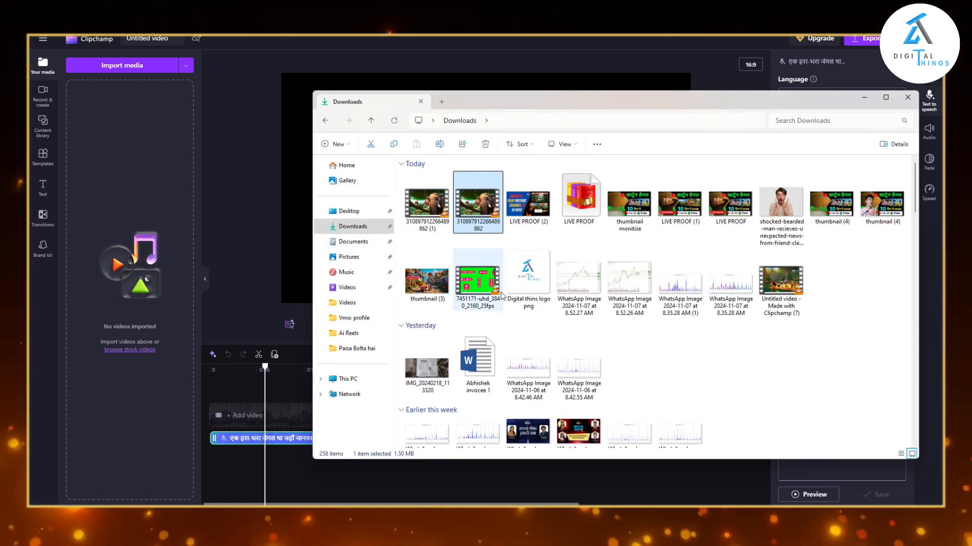
scroll(430, 228, down, 10)
scroll(676, 346, down, 3)
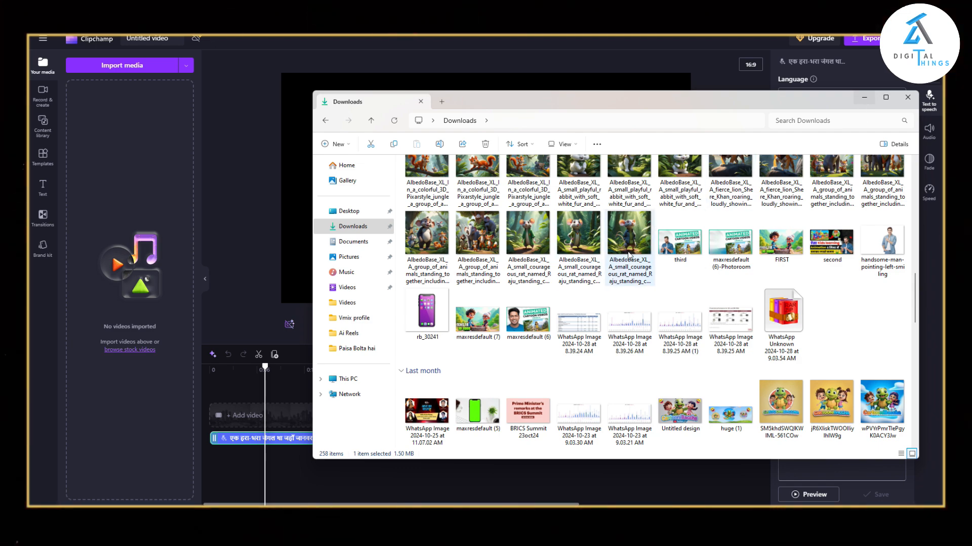
scroll(517, 271, down, 6)
scroll(517, 272, up, 3)
scroll(517, 272, down, 3)
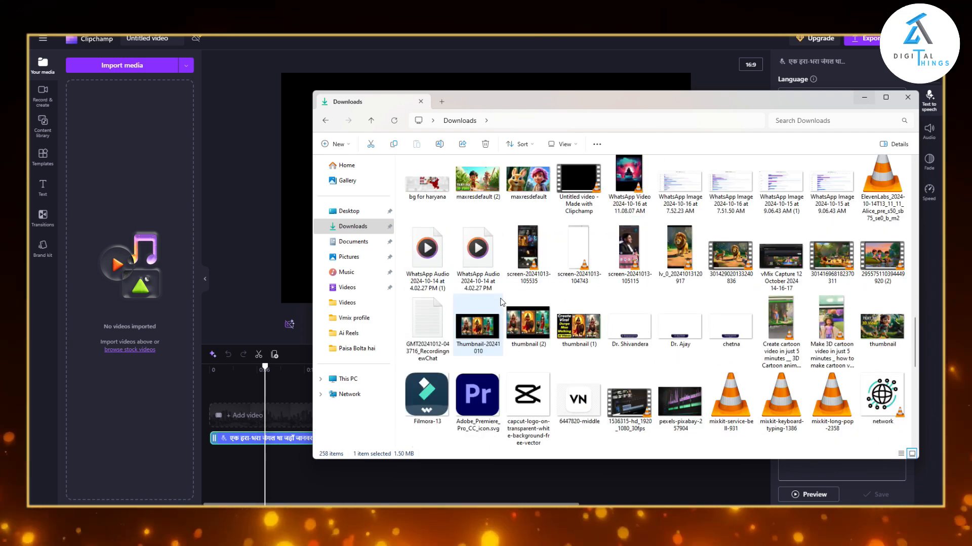
scroll(517, 271, up, 6)
scroll(541, 319, down, 10)
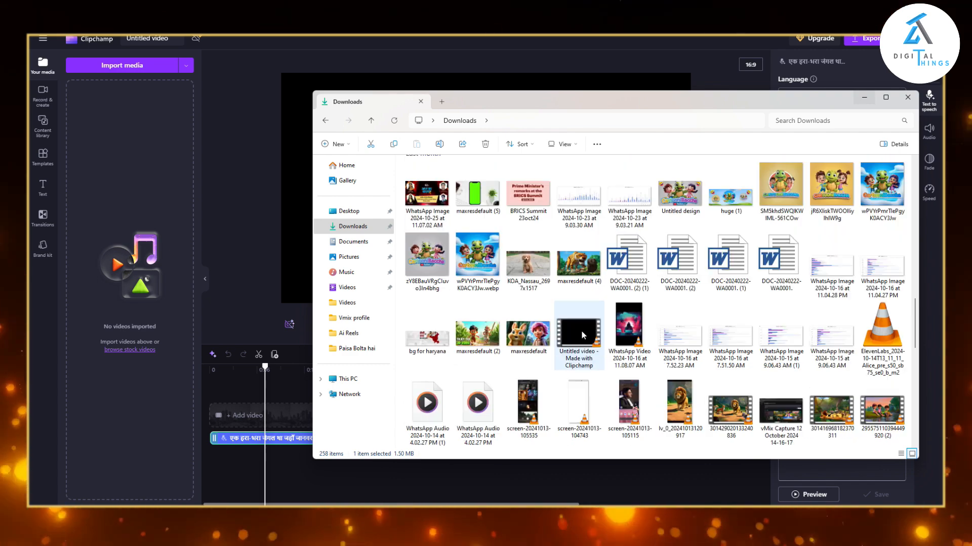
scroll(837, 266, up, 10)
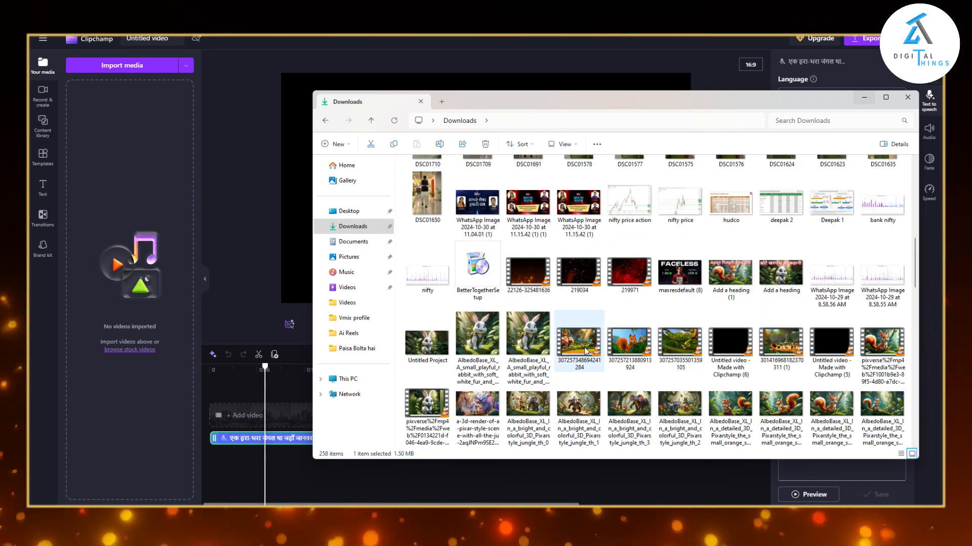
drag(582, 345, 157, 248)
drag(626, 344, 177, 220)
drag(680, 344, 167, 233)
drag(781, 344, 167, 232)
drag(900, 355, 193, 263)
drag(427, 407, 157, 253)
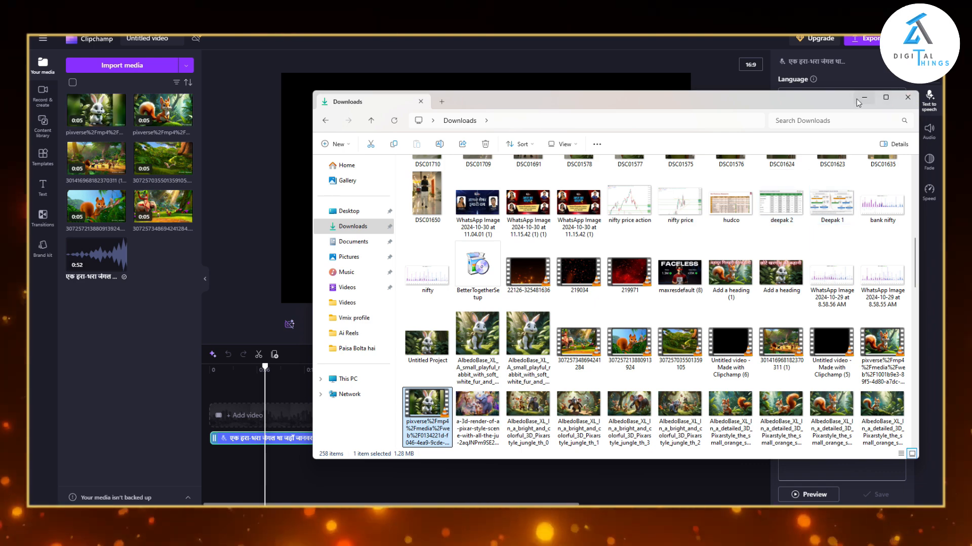
click(907, 97)
Fill the video track above the voiceover with repeated jungle clips, closing the gaps and trimming the last clip near the voiceover's end.
click(120, 169)
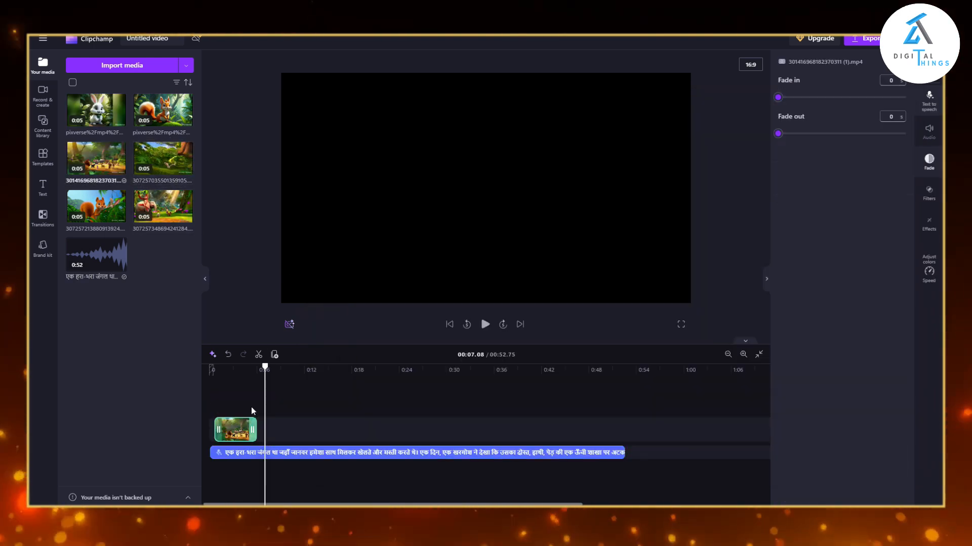
click(187, 216)
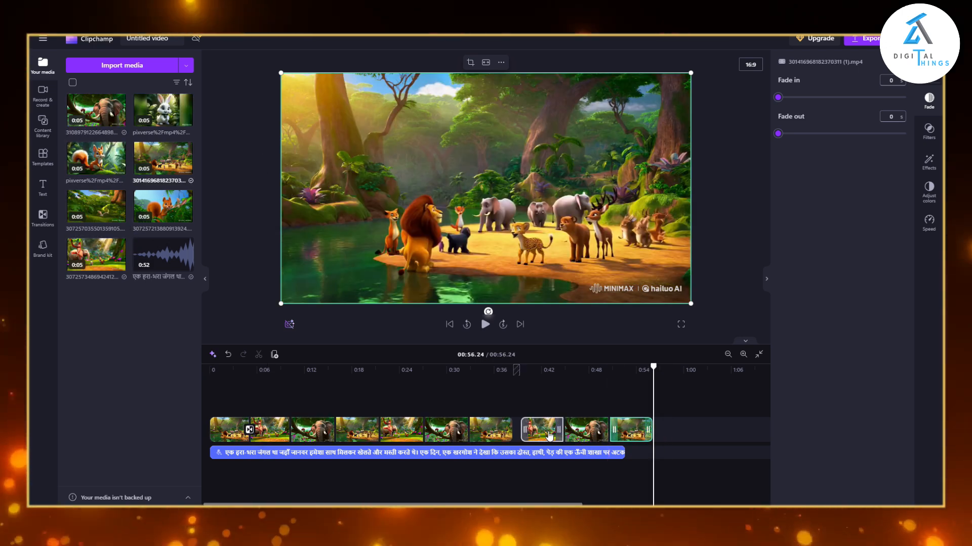
drag(559, 430, 551, 430)
click(579, 436)
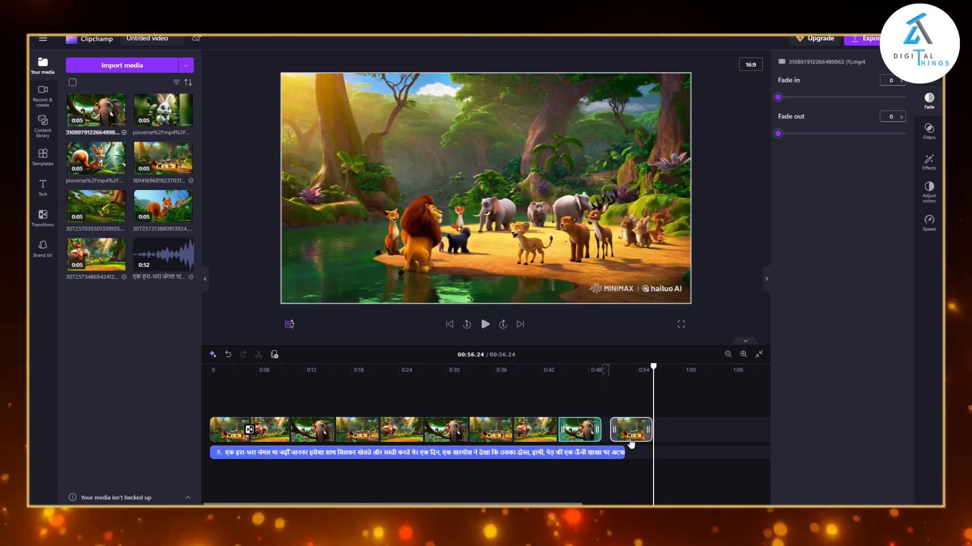
drag(627, 435, 623, 433)
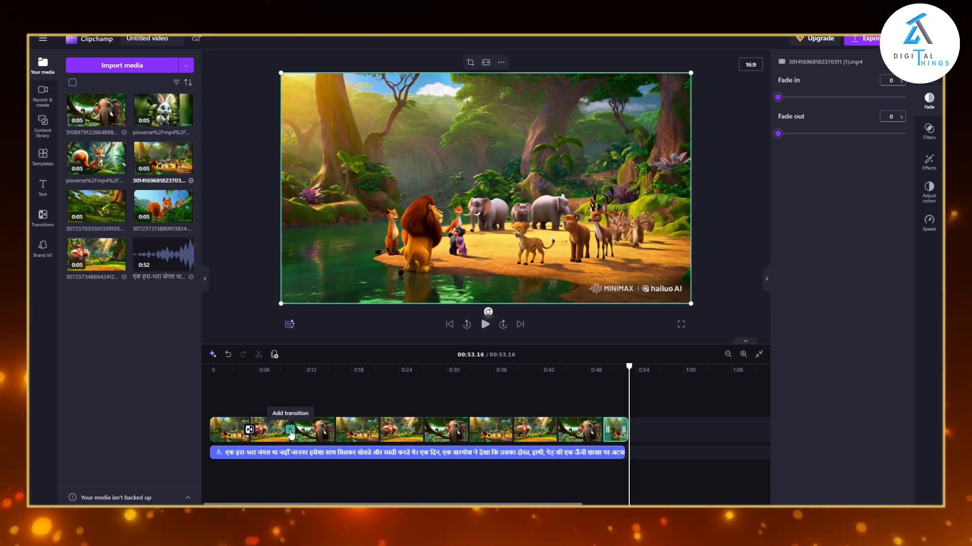
Add a Zoom out transition between the second and third video clips on the timeline.
click(290, 431)
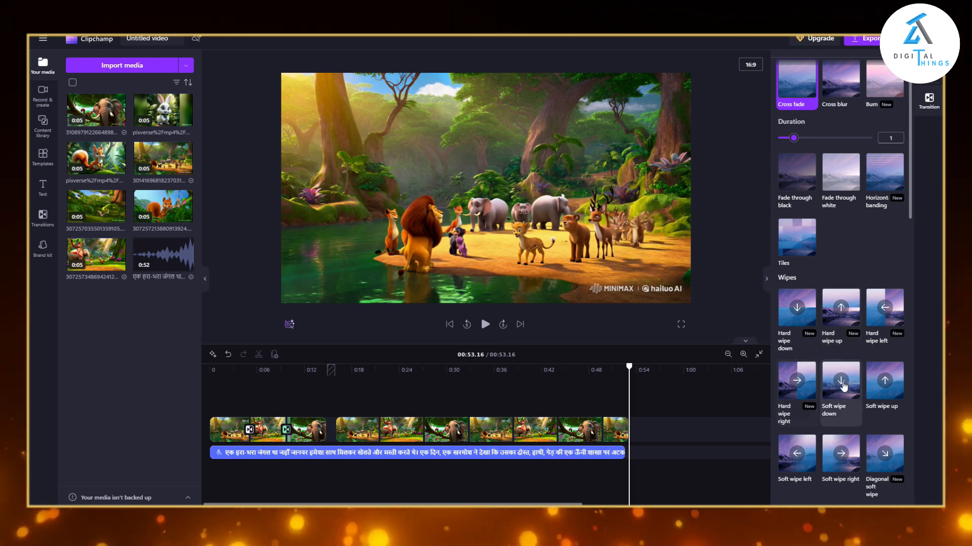
scroll(843, 387, down, 5)
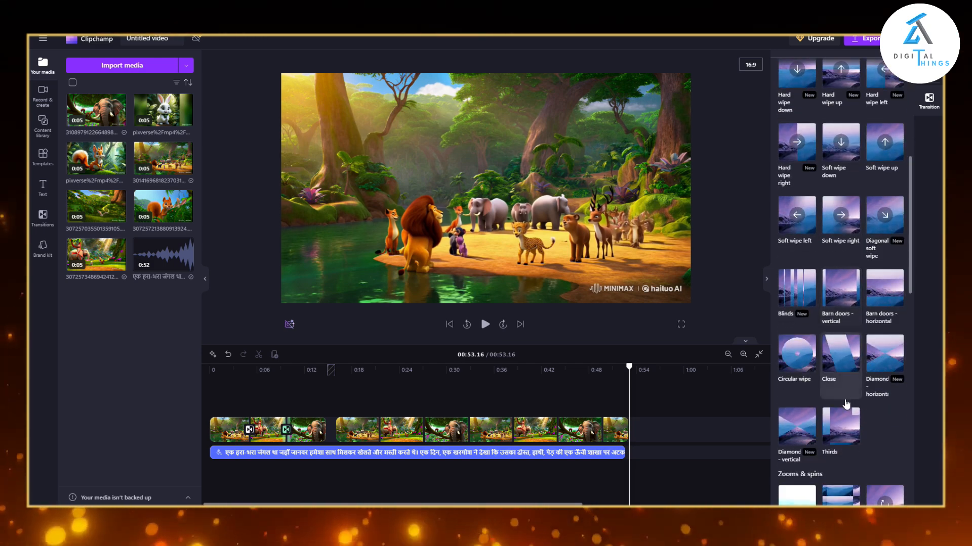
scroll(837, 429, down, 3)
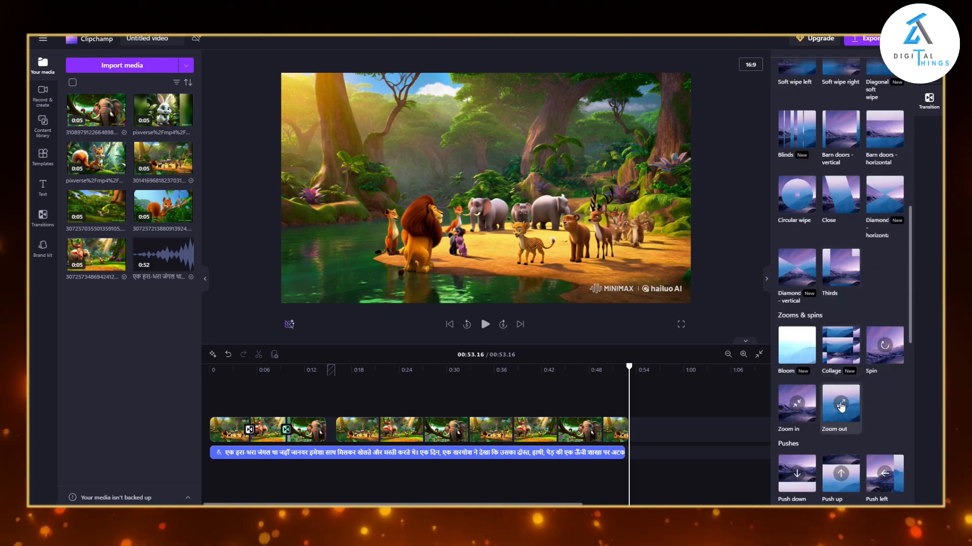
Move the fourth video clip up against the third and add a Heart transition between them.
click(364, 431)
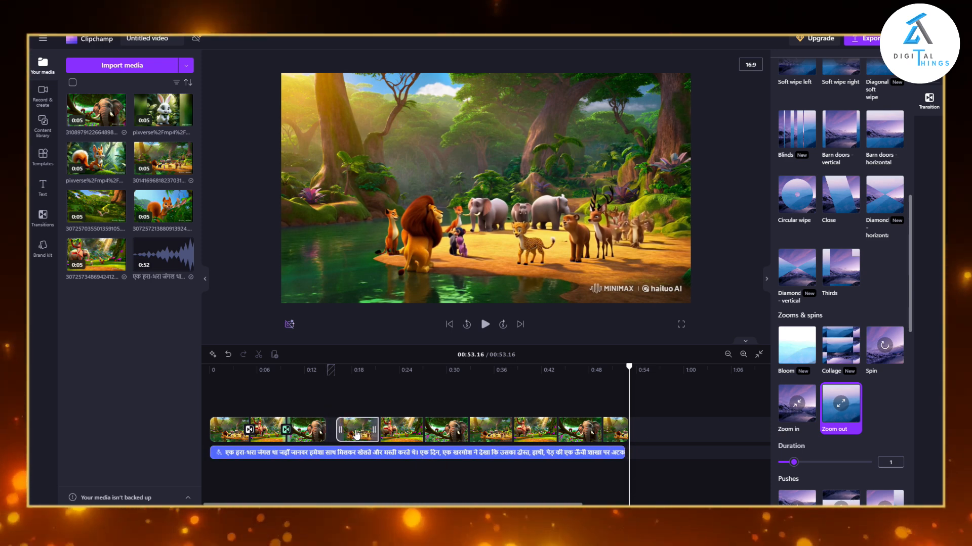
drag(360, 431, 326, 436)
click(326, 432)
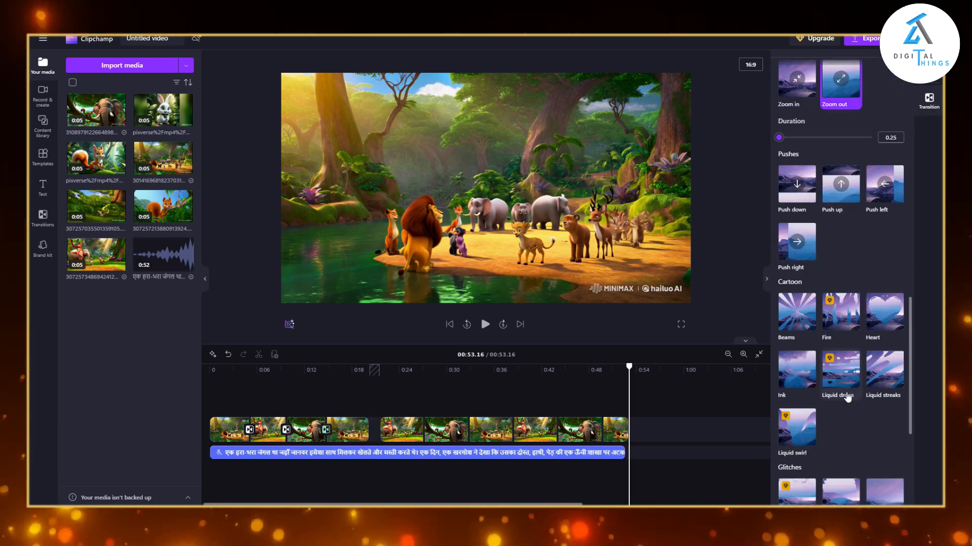
click(880, 331)
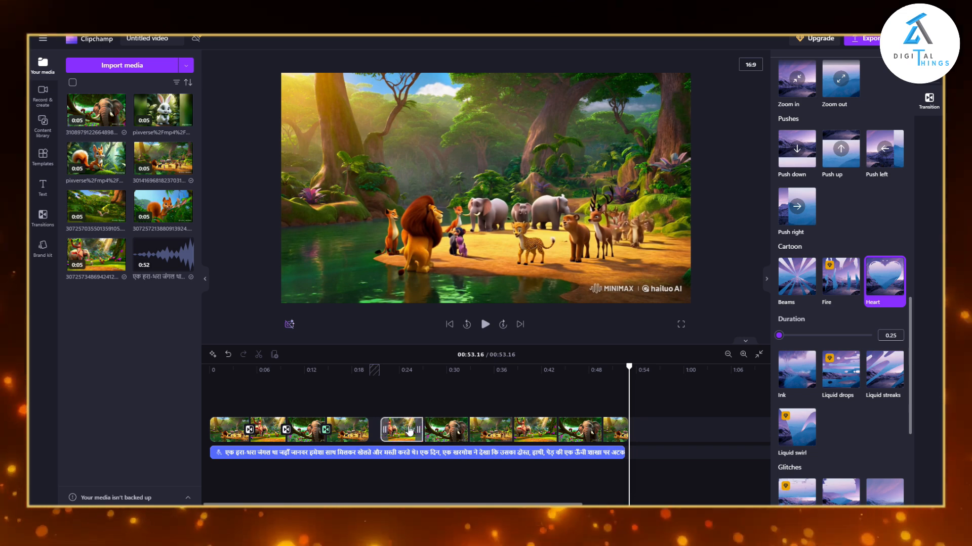
Close the remaining gaps between the video clips, match the last clip's end to the voiceover, and view the export quality options.
drag(407, 429, 459, 437)
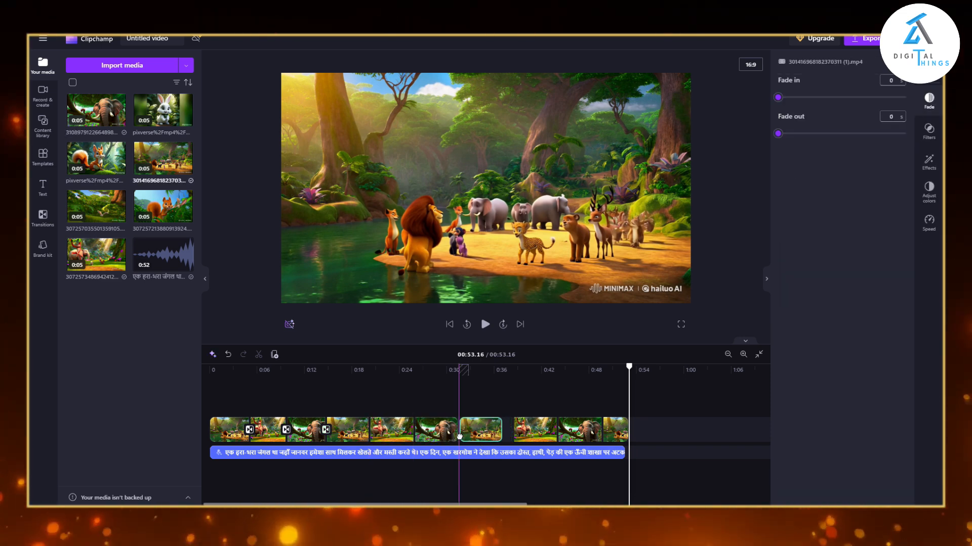
drag(530, 445, 626, 431)
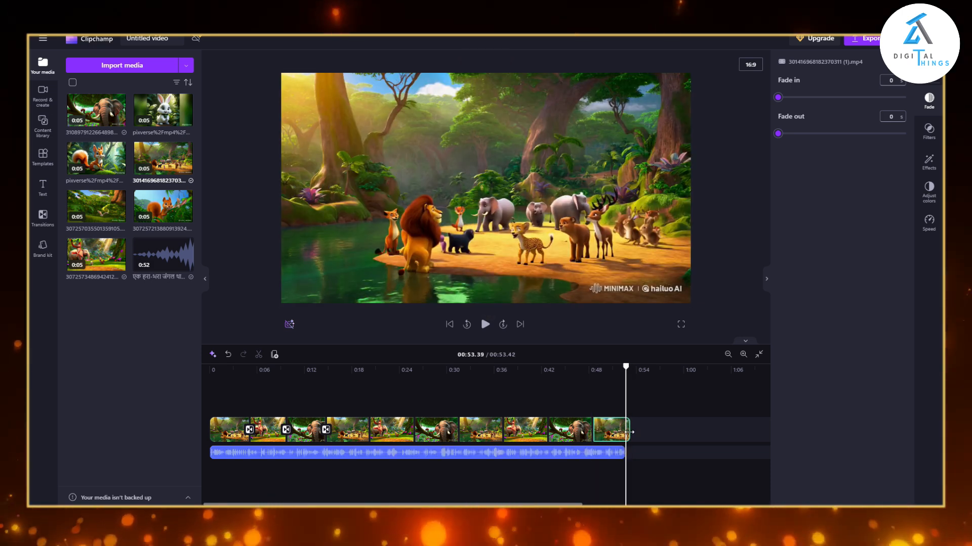
click(860, 43)
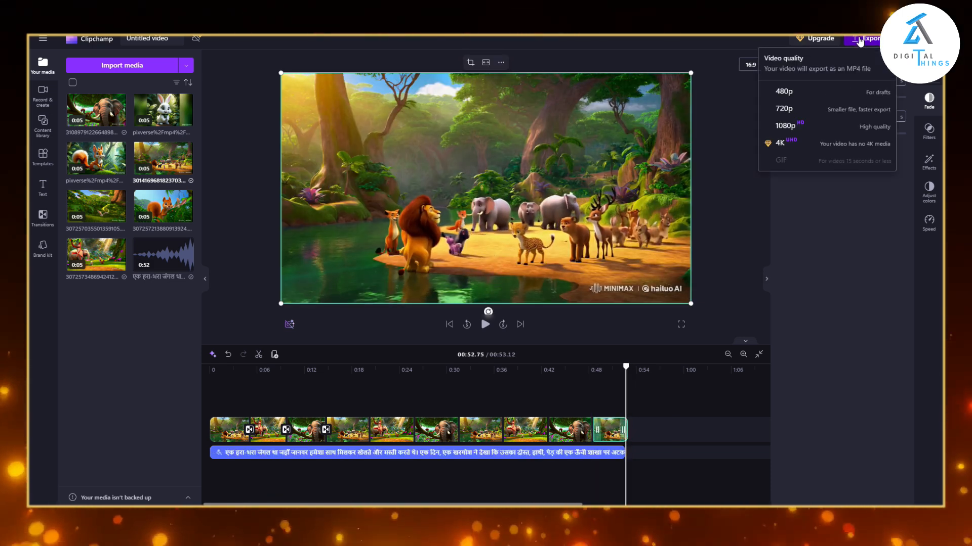
click(619, 321)
Crop the watermark strip off the lower edge of the last video clip.
click(623, 289)
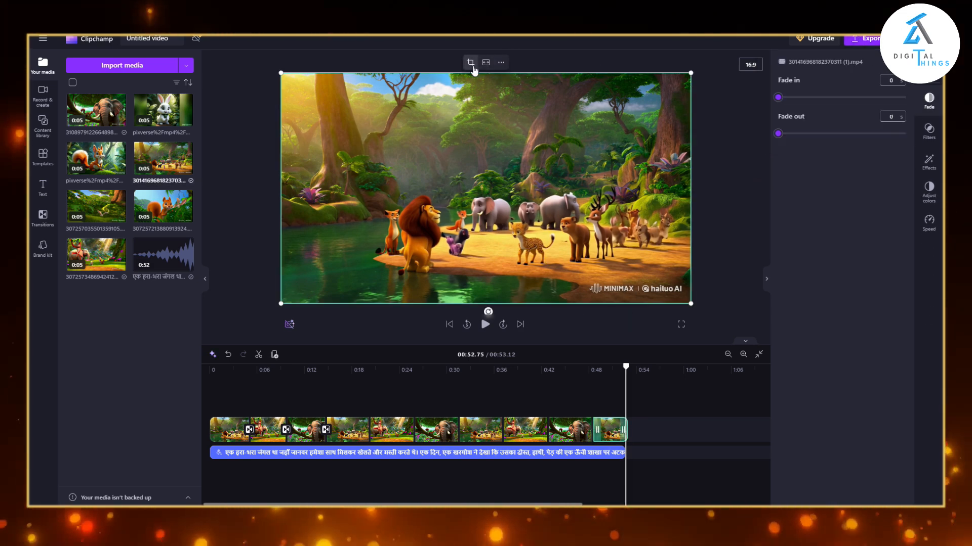
click(470, 62)
drag(483, 300, 485, 286)
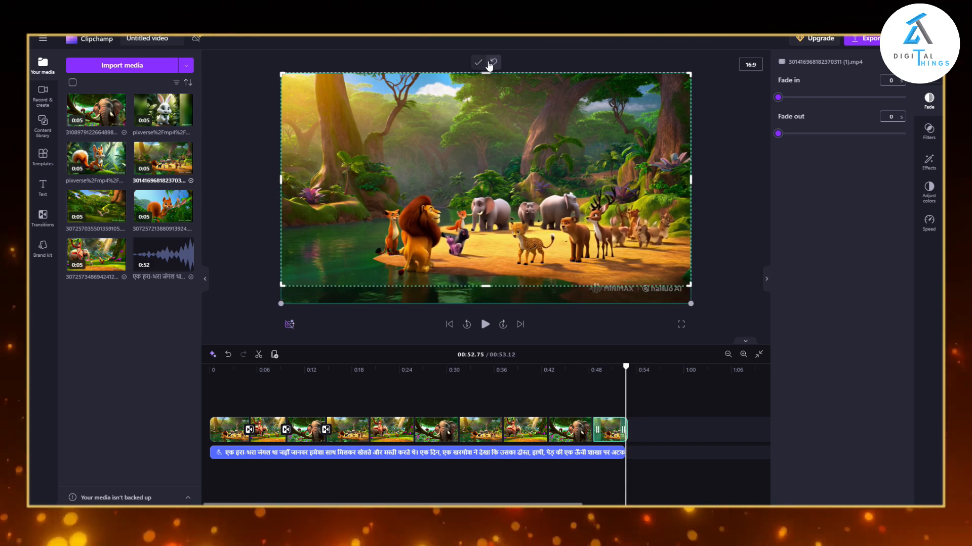
click(478, 63)
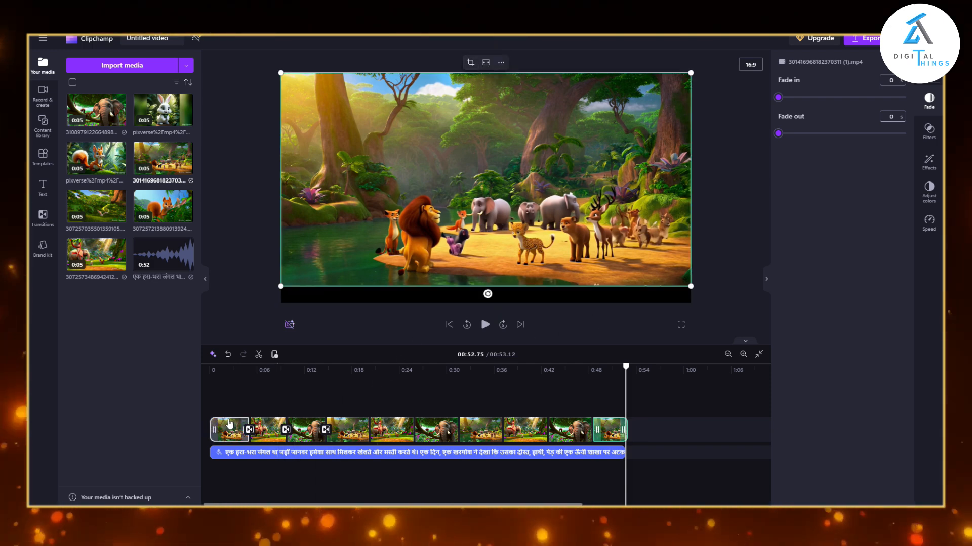
Scrub through the timeline to review the assembled video clips.
click(703, 401)
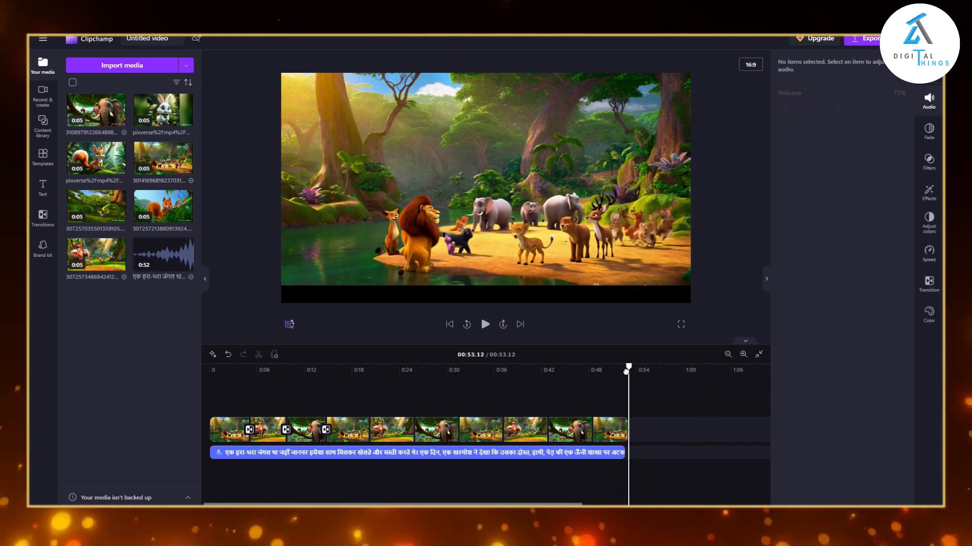
drag(628, 366, 210, 367)
drag(624, 381, 492, 390)
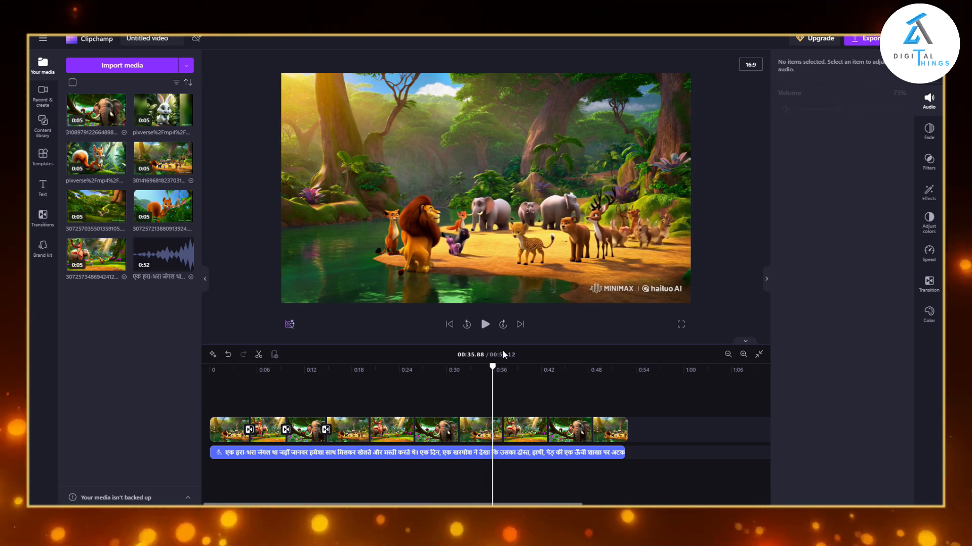
drag(493, 374, 449, 377)
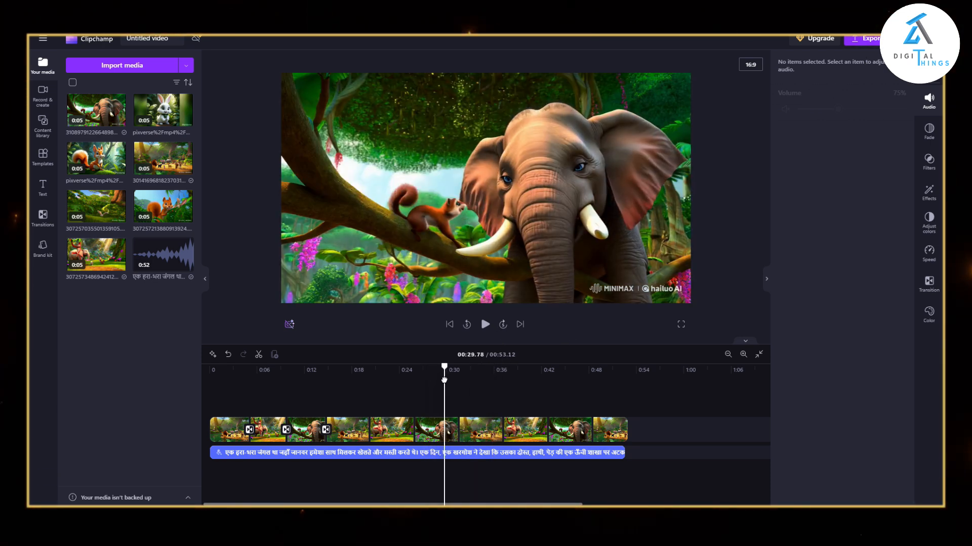
Browse the content library's music, stickers, sound effects and overlays.
click(43, 121)
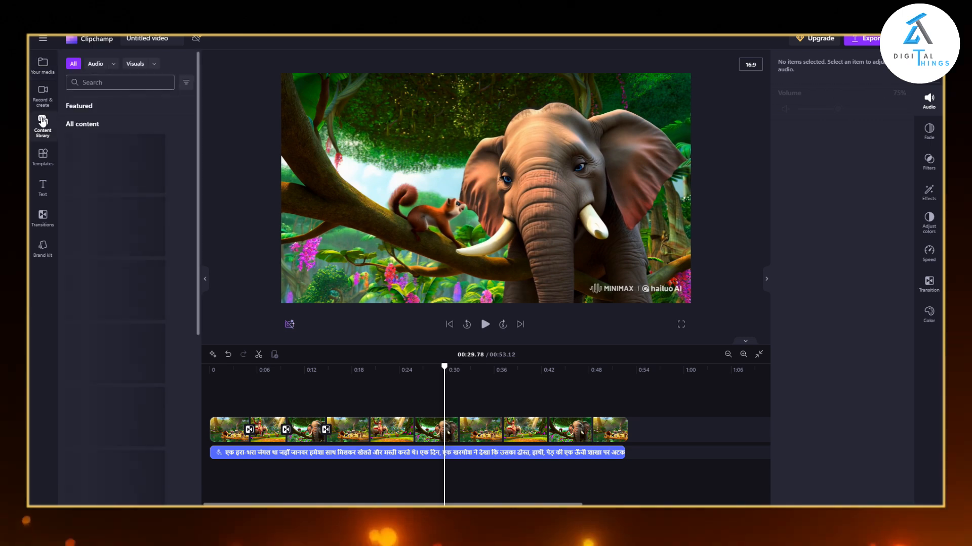
scroll(116, 303, down, 4)
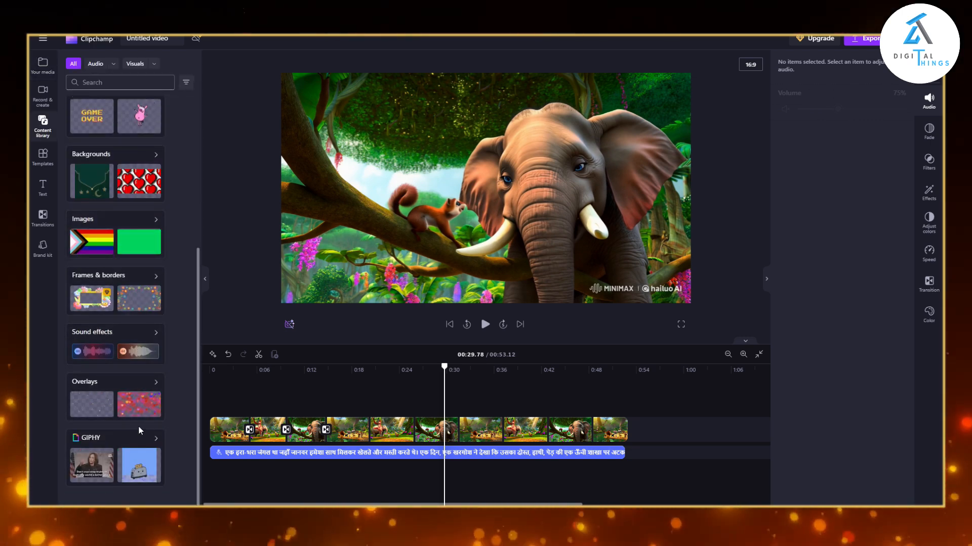
scroll(122, 406, up, 5)
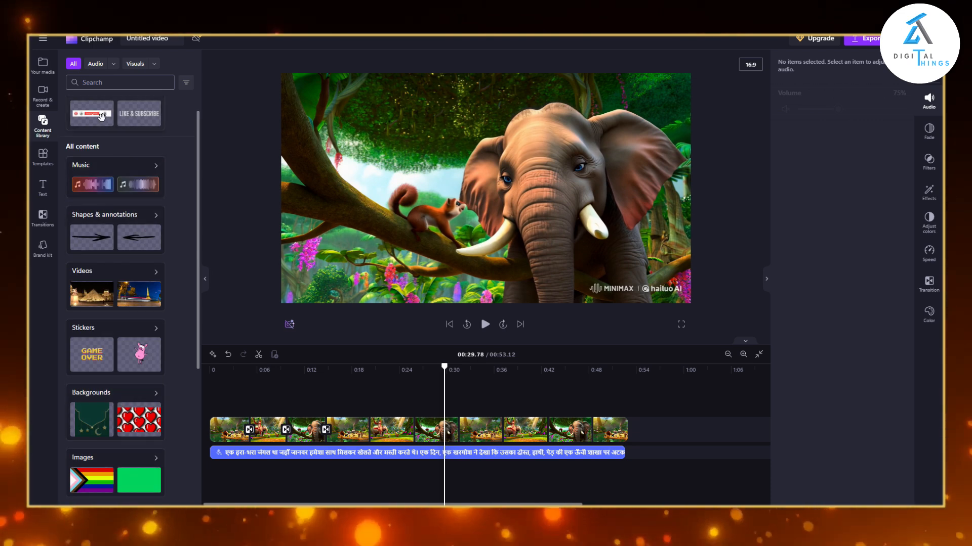
Add the subscribe button animation above the video track at about 0:33, and play that part to preview it.
drag(102, 117, 489, 398)
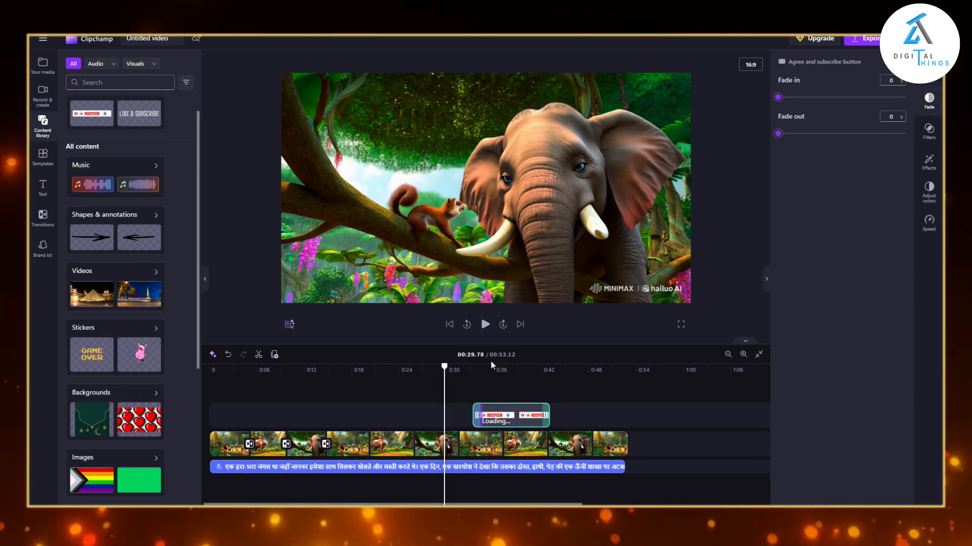
click(492, 368)
key(space)
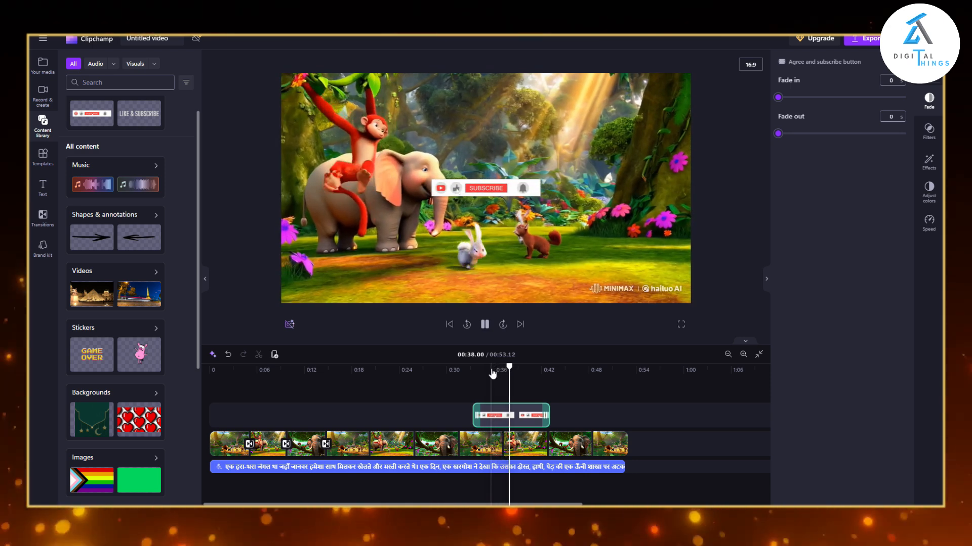
key(space)
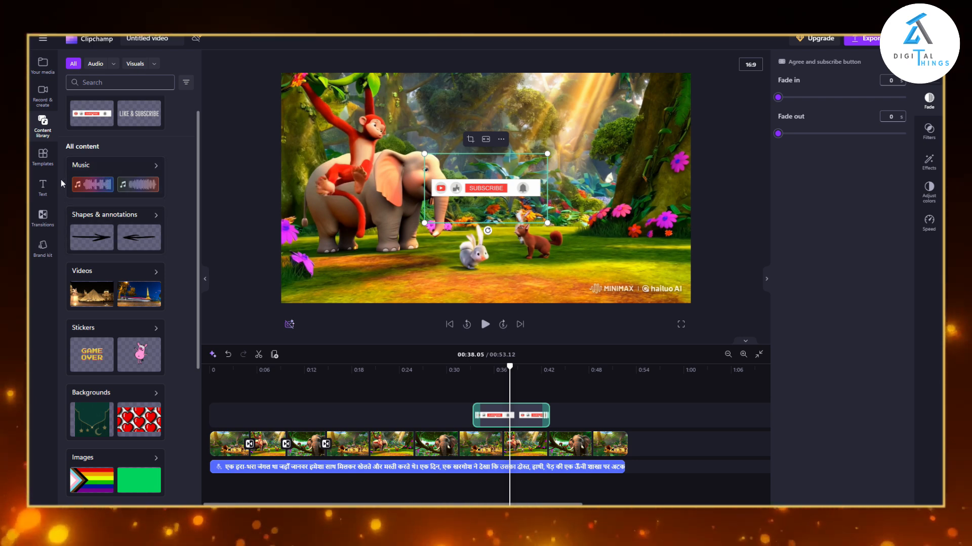
Browse the available text styles, transitions and video templates.
click(43, 187)
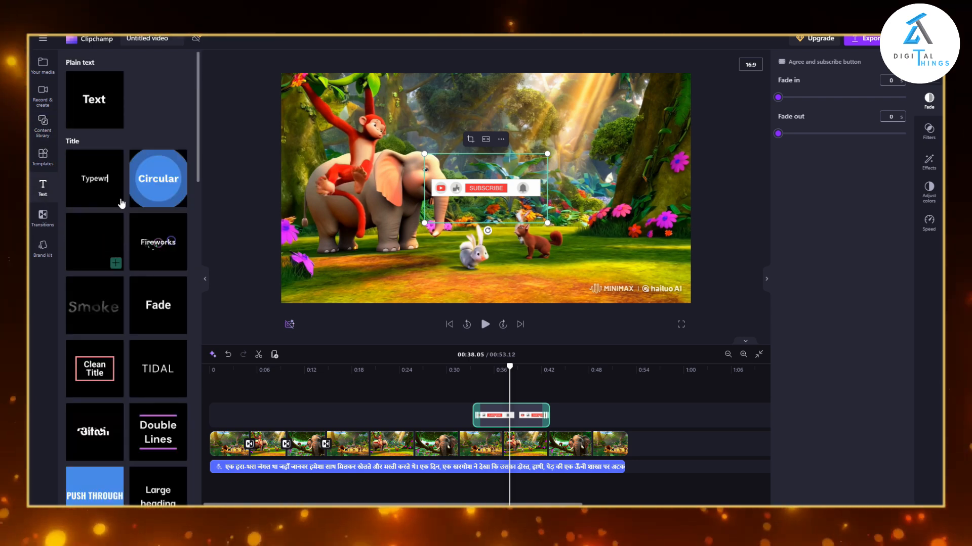
scroll(126, 344, down, 10)
scroll(126, 345, down, 3)
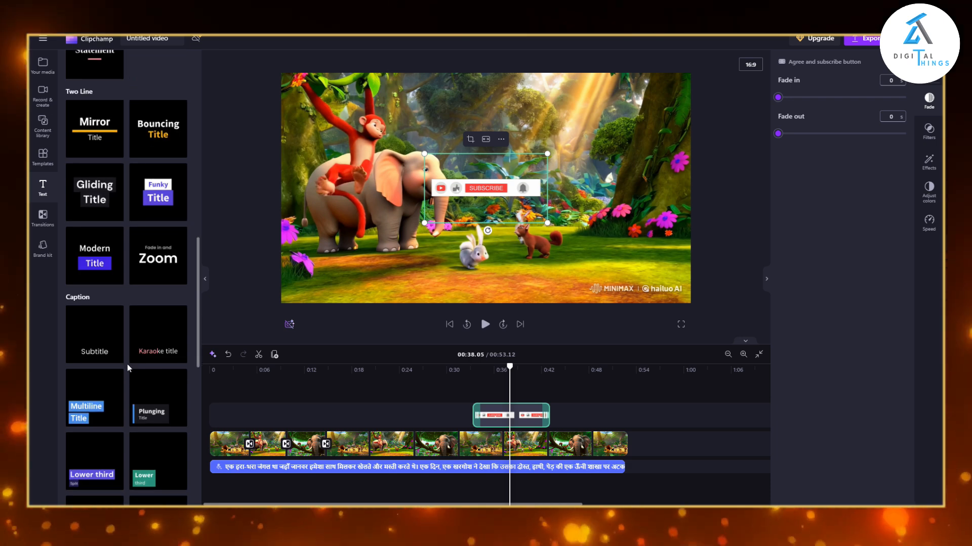
scroll(126, 363, up, 8)
click(43, 217)
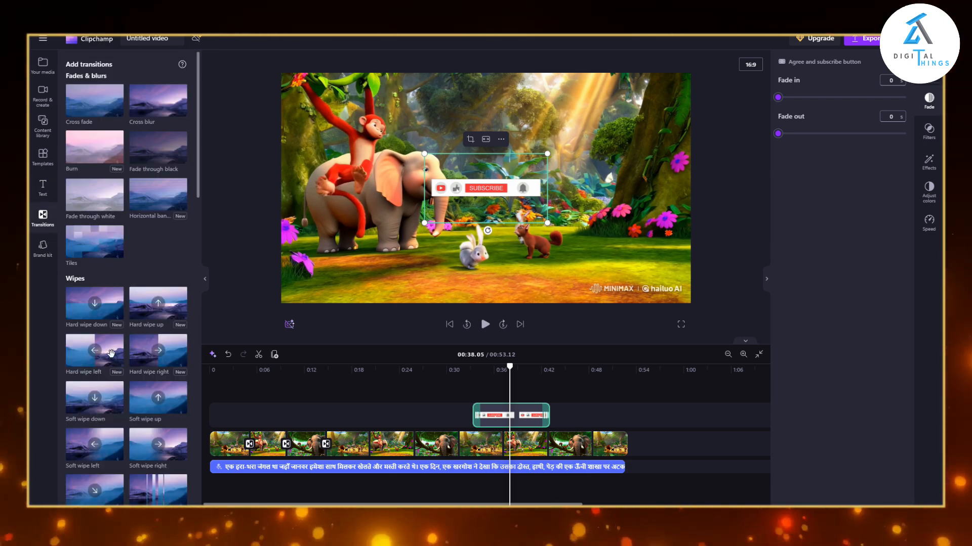
scroll(100, 324, down, 3)
scroll(100, 324, up, 3)
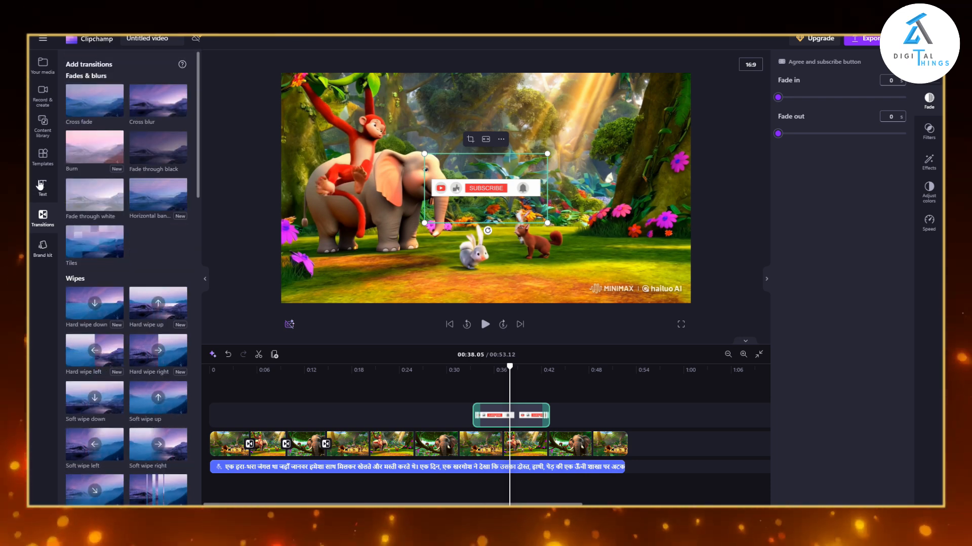
click(43, 151)
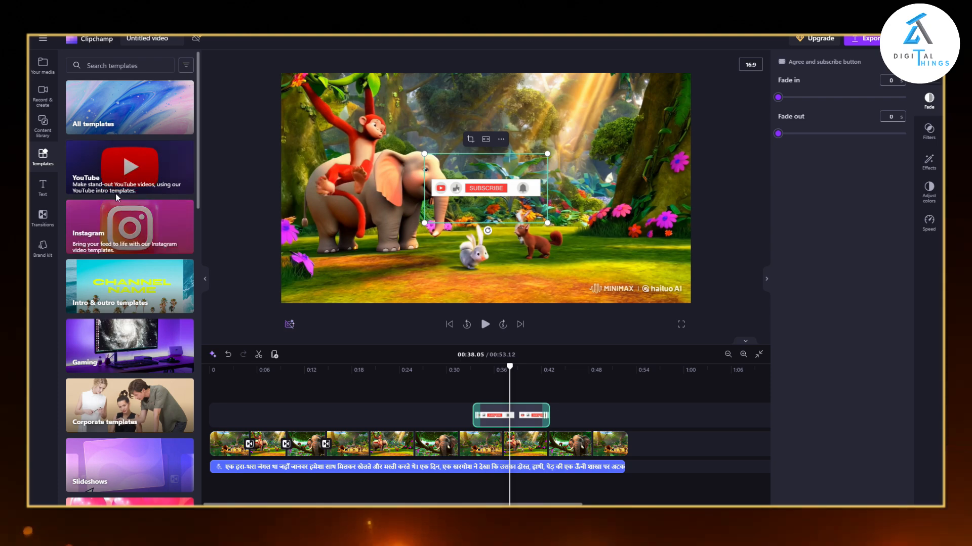
scroll(138, 321, down, 2)
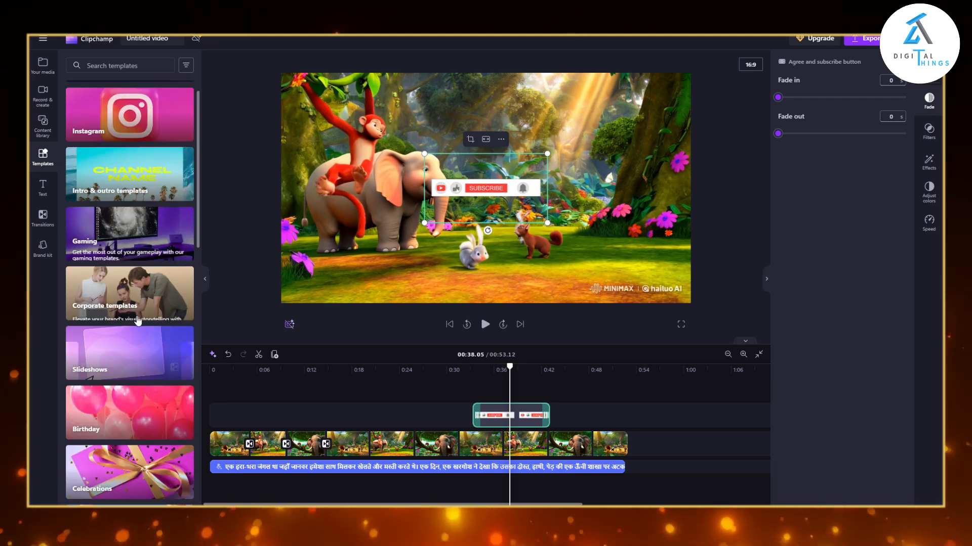
scroll(137, 324, down, 8)
scroll(135, 328, up, 4)
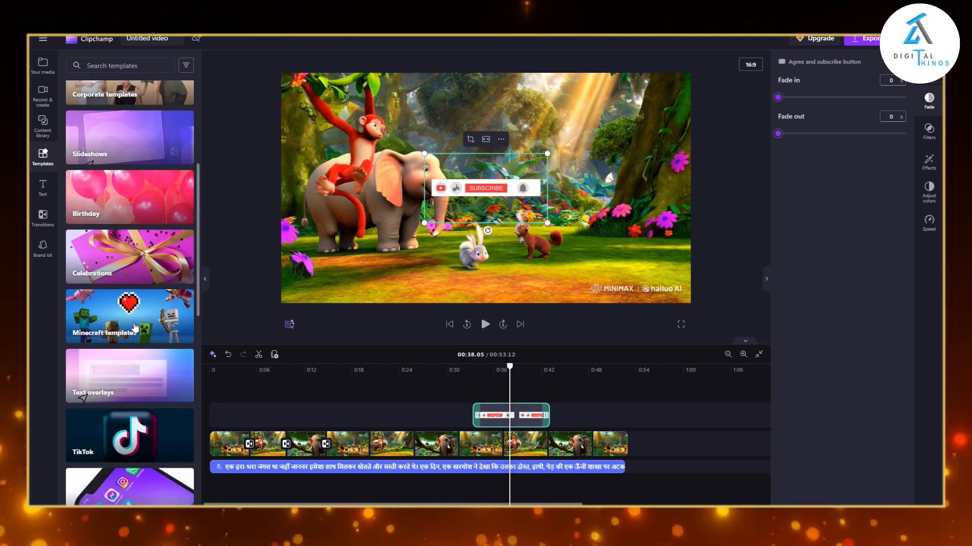
scroll(135, 326, up, 6)
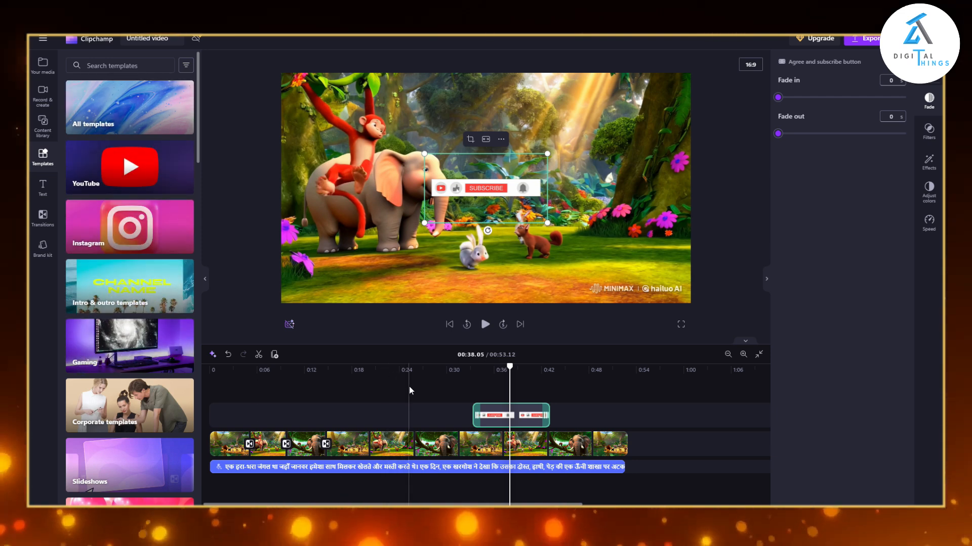
Move the subscribe button overlay down to the lower edge of the video frame, just beside the watermark.
drag(486, 188, 537, 272)
click(657, 187)
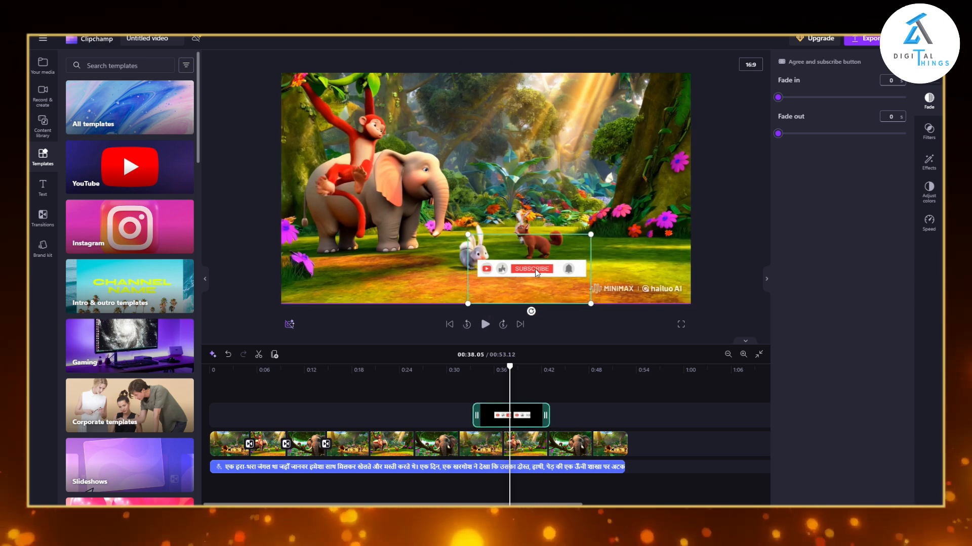
click(639, 232)
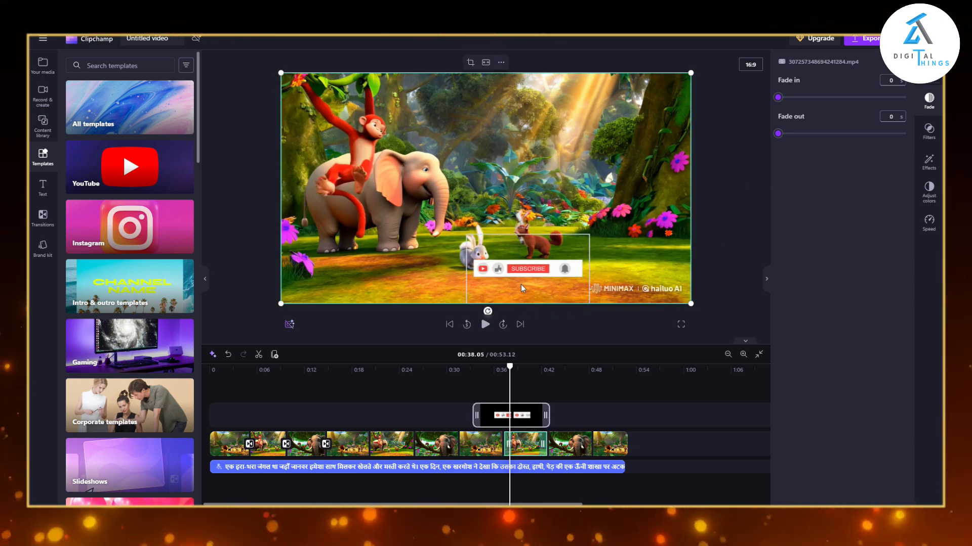
drag(515, 290, 502, 306)
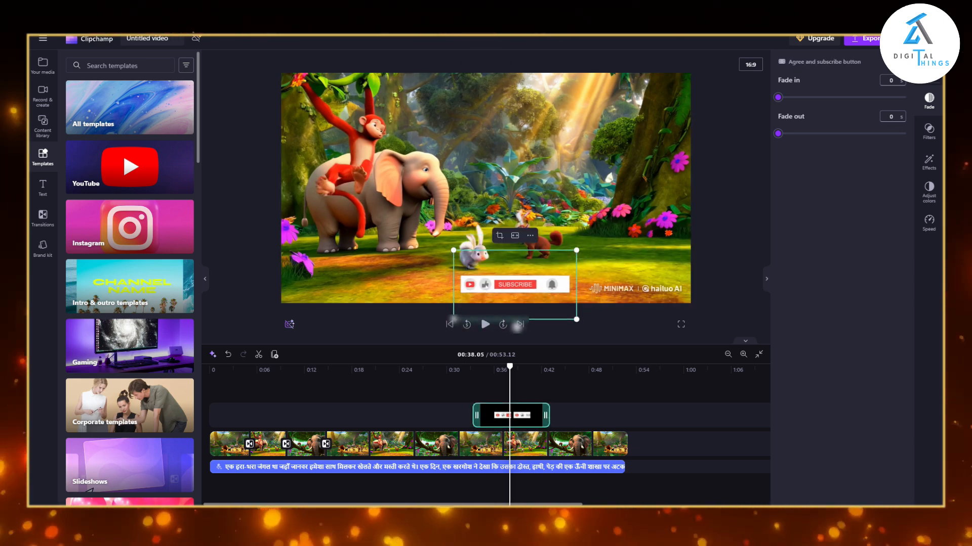
Export the finished video in 1080p quality.
click(875, 42)
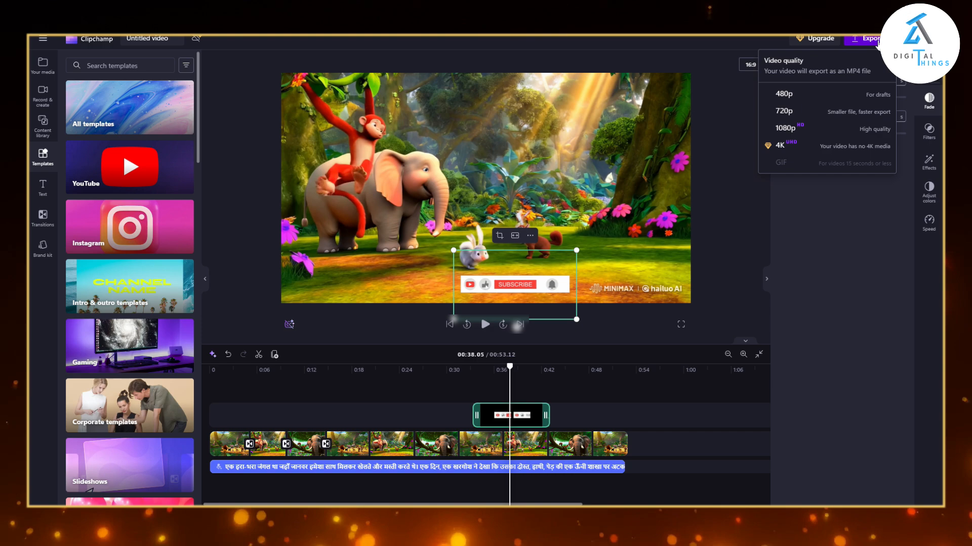
click(788, 129)
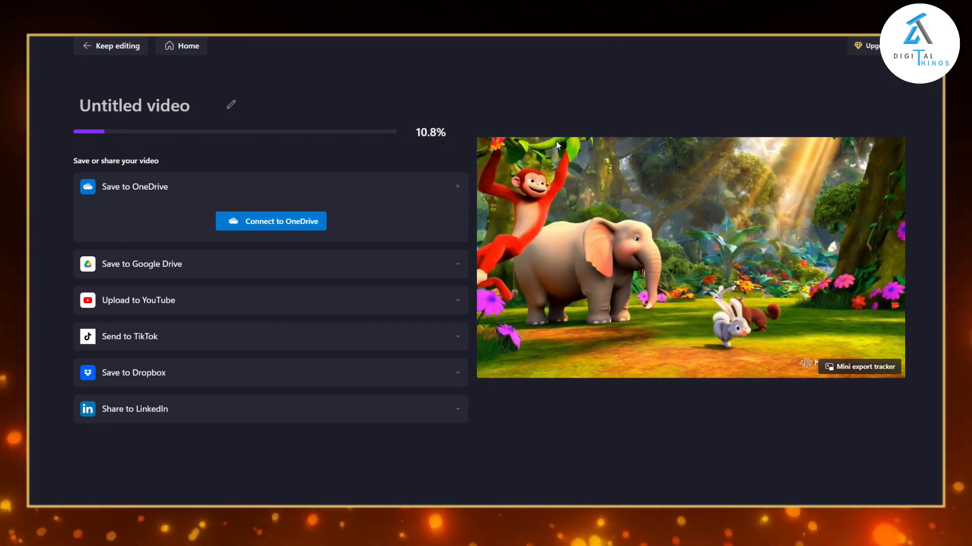